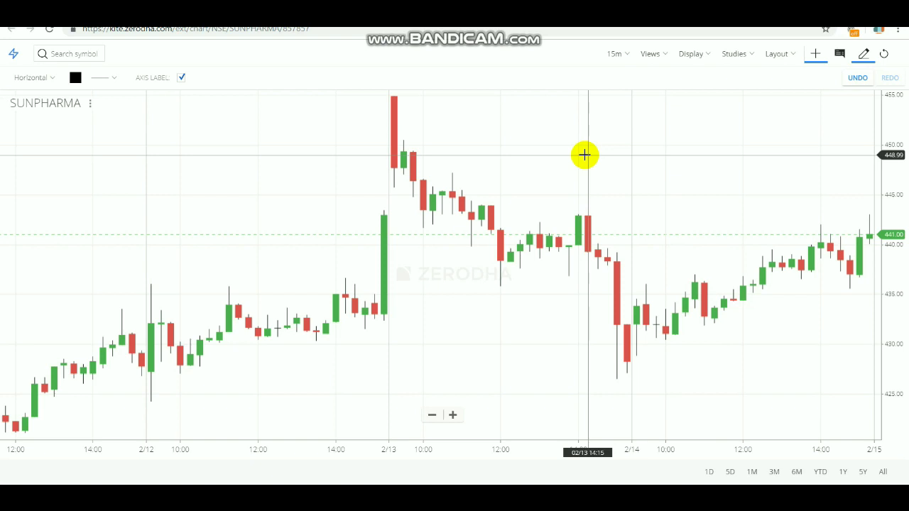
click(685, 266)
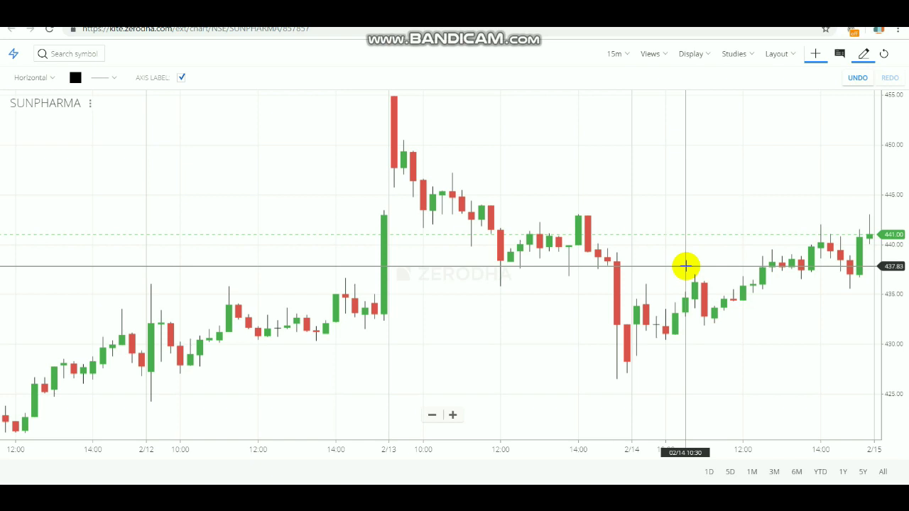
click(625, 56)
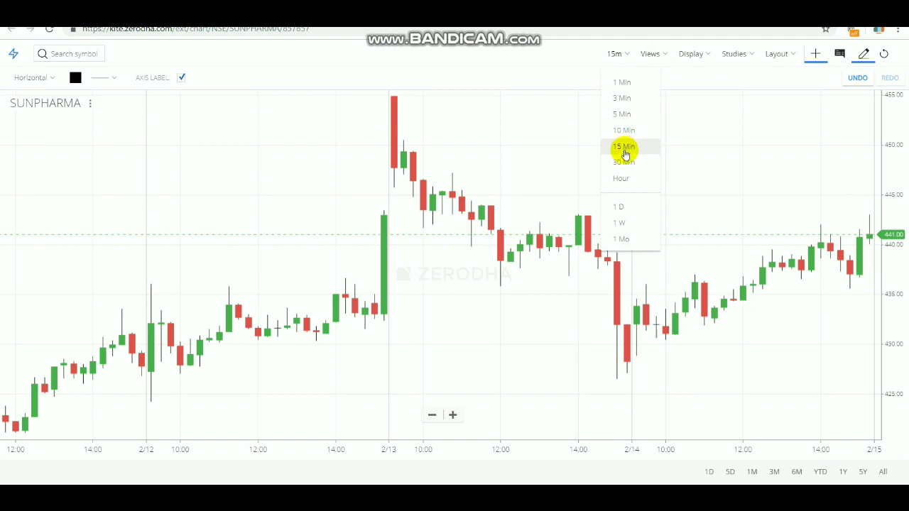
click(587, 151)
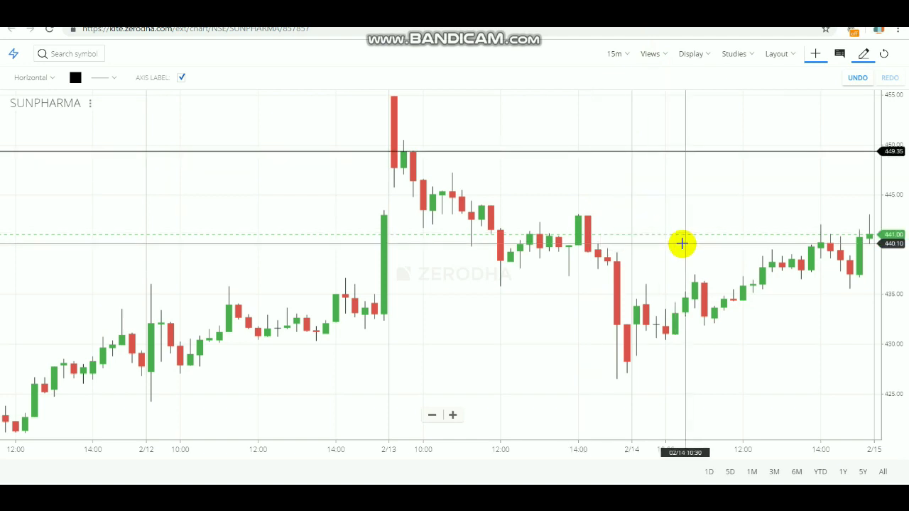
drag(618, 147, 621, 147)
right_click(621, 148)
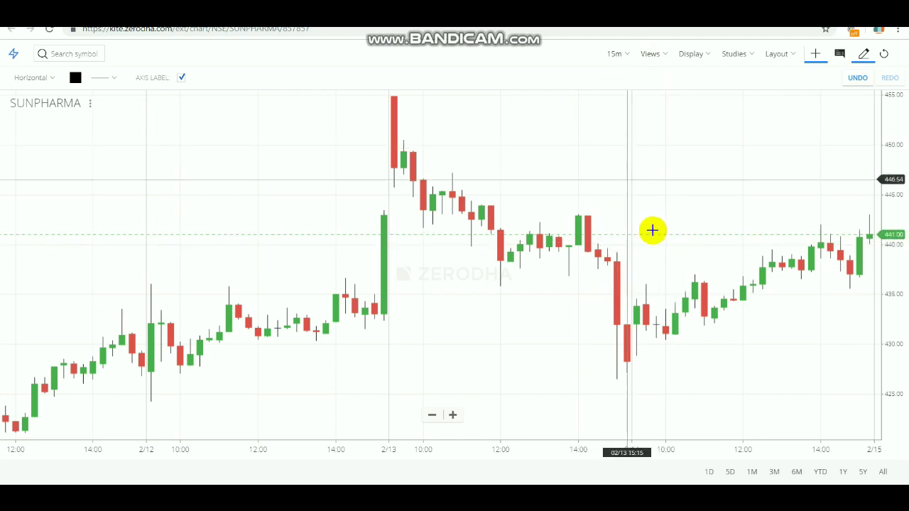
Bracket the opening candles of 02/14 with horizontal lines at about 435.97 and 428.90
drag(651, 229, 448, 121)
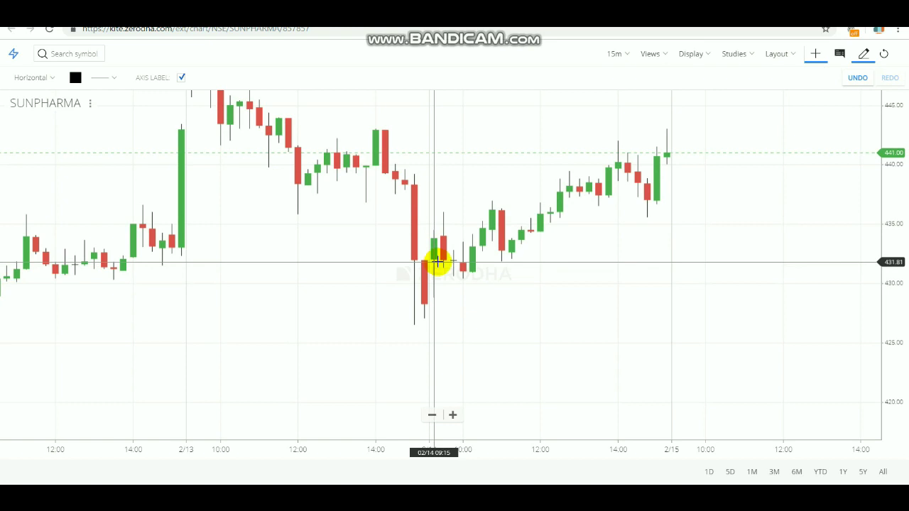
click(451, 263)
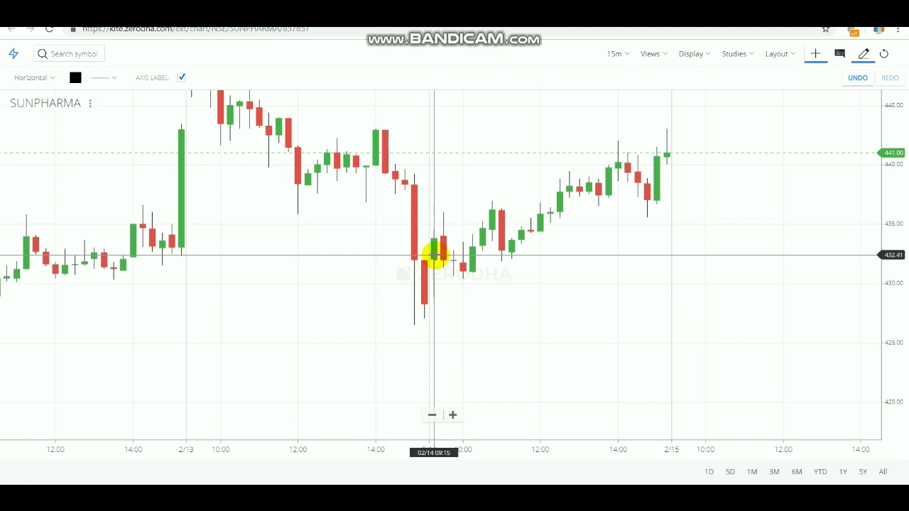
click(453, 260)
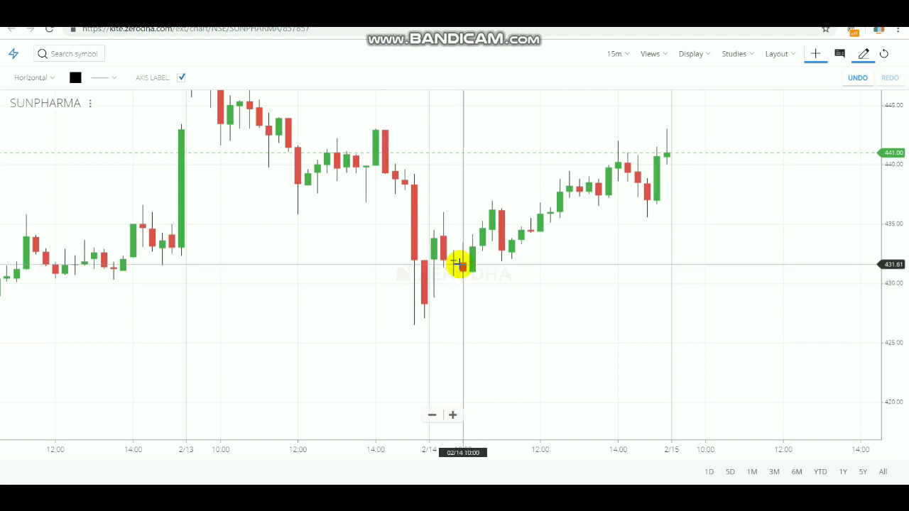
click(452, 213)
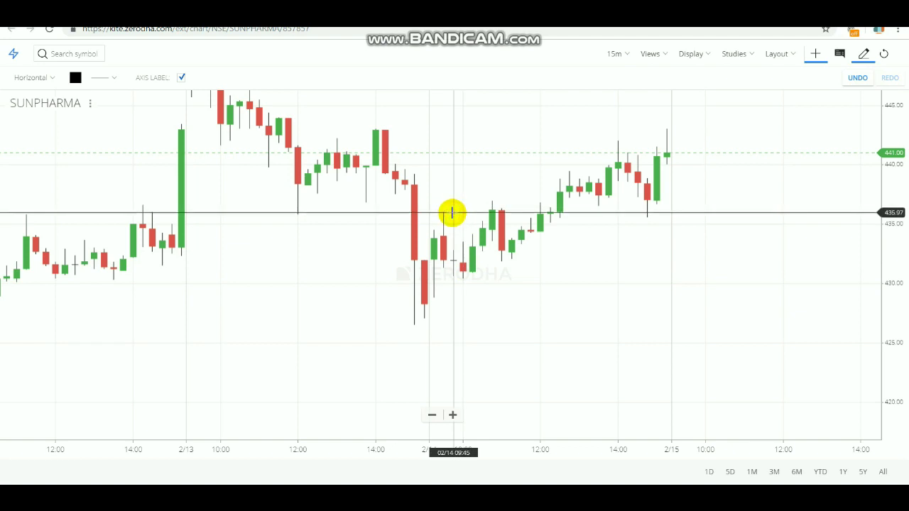
click(452, 296)
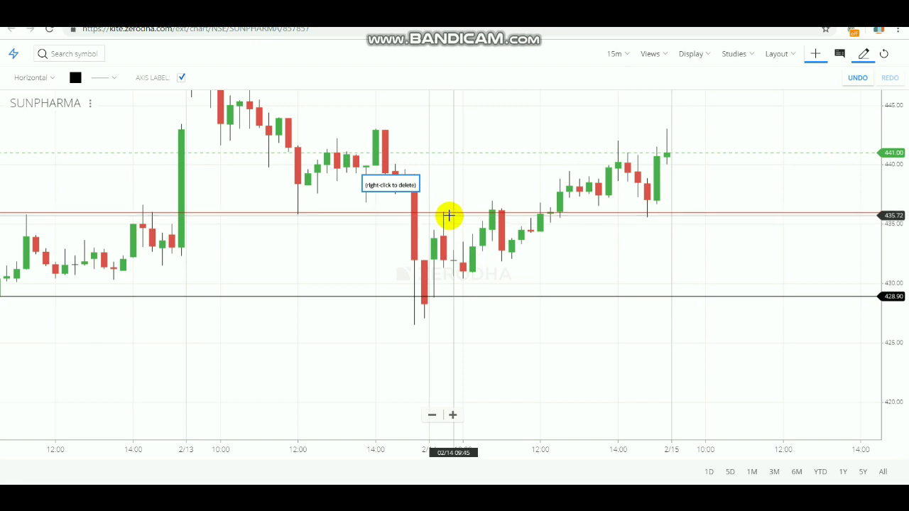
click(449, 284)
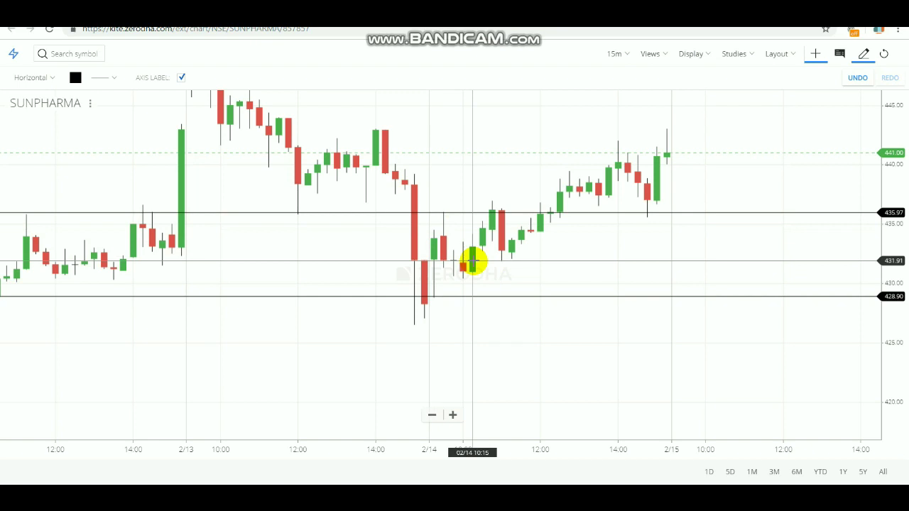
drag(474, 261, 477, 312)
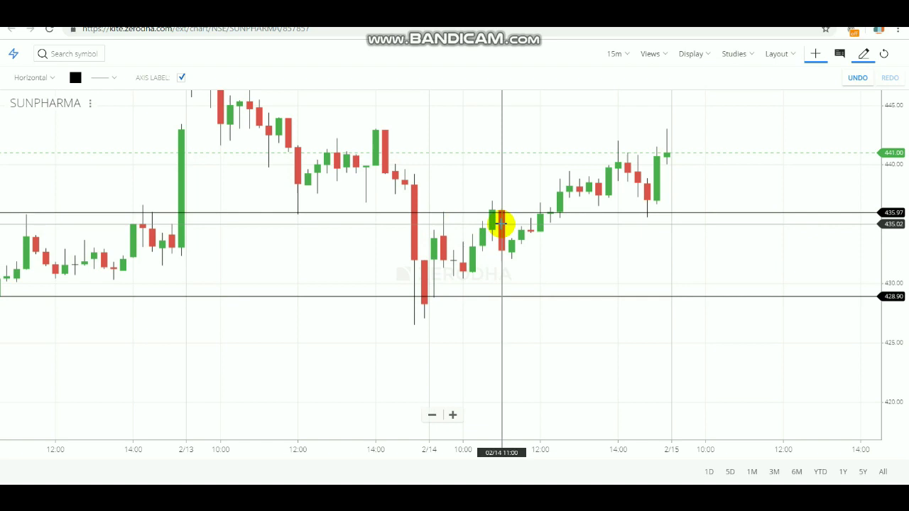
drag(501, 210, 493, 210)
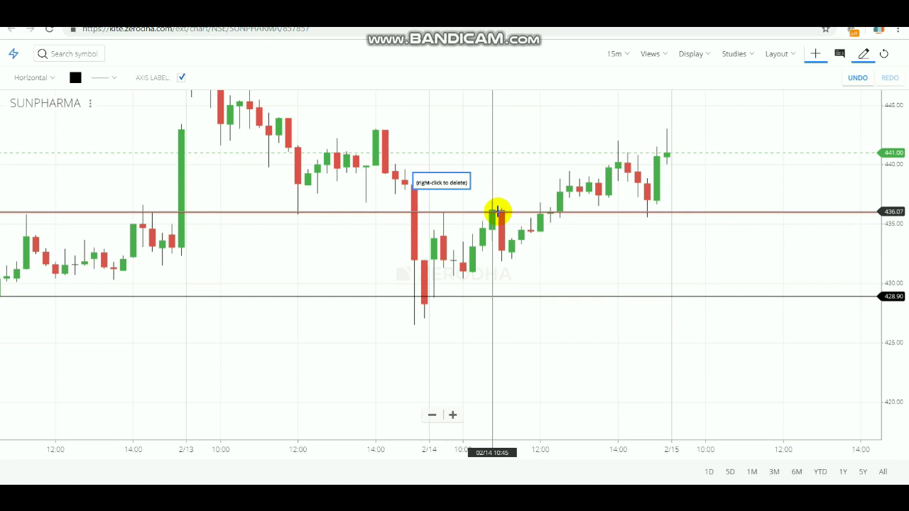
click(498, 212)
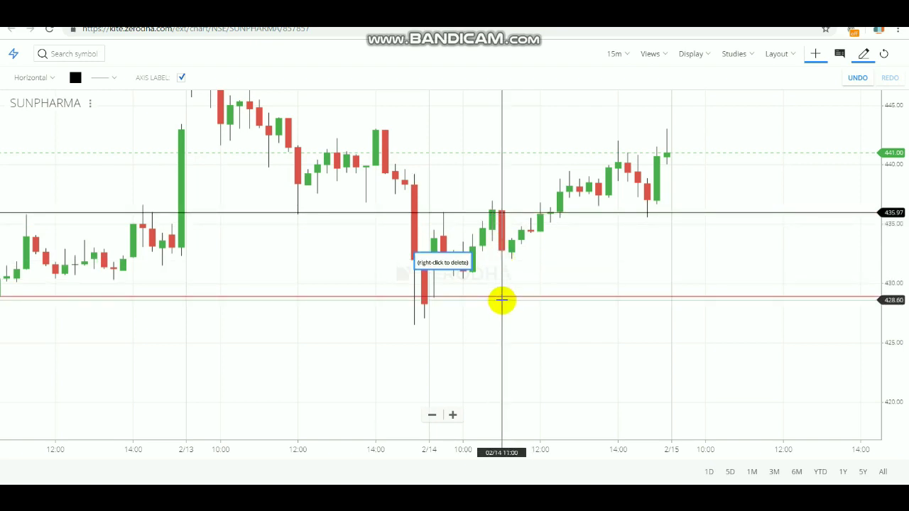
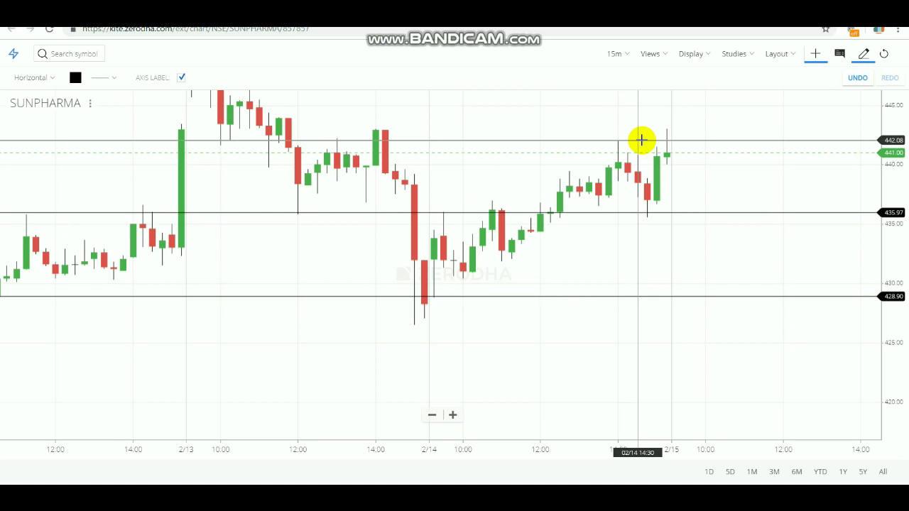
drag(641, 140, 510, 215)
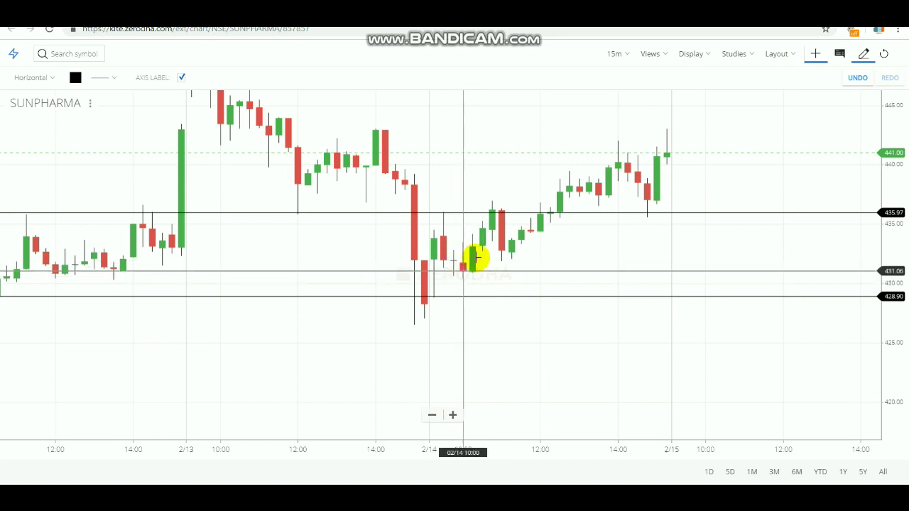
Replace the two horizontal lines with new ones at about 435.22 and 430.46, around the 10:00 to 10:30 candles of 02/14
right_click(492, 211)
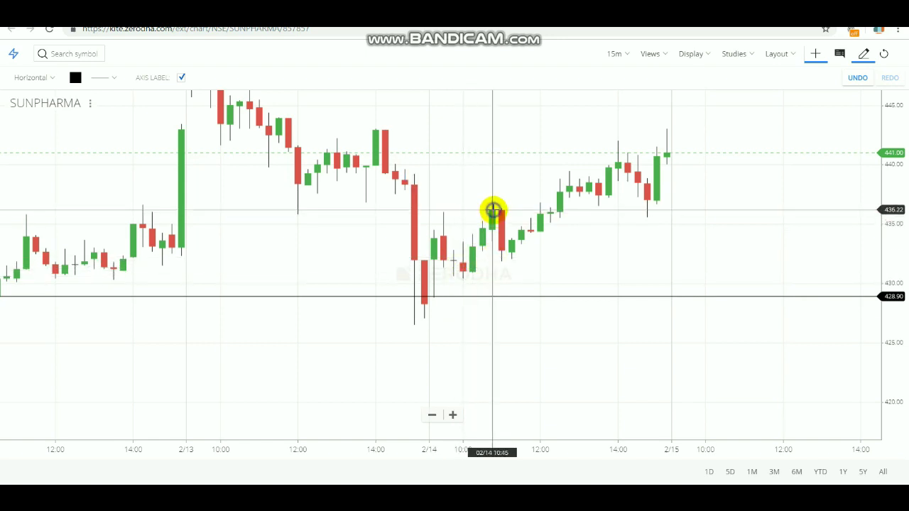
right_click(499, 298)
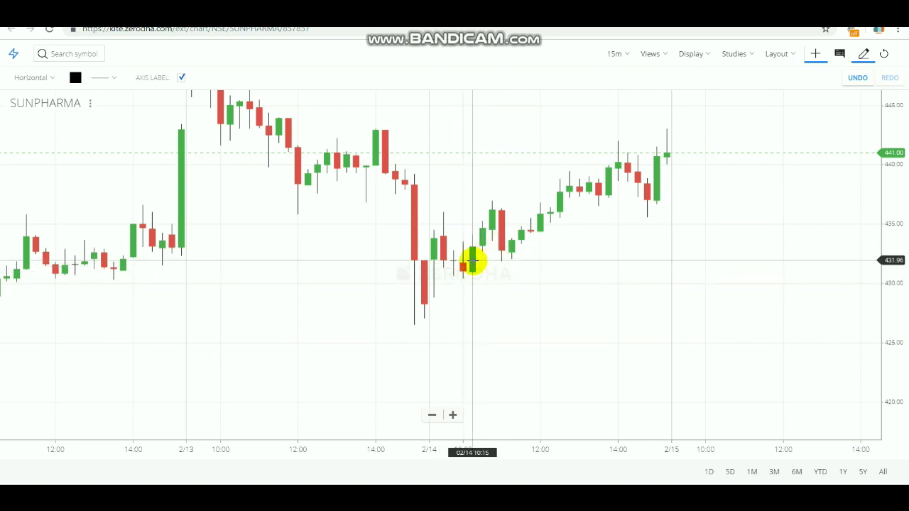
click(484, 222)
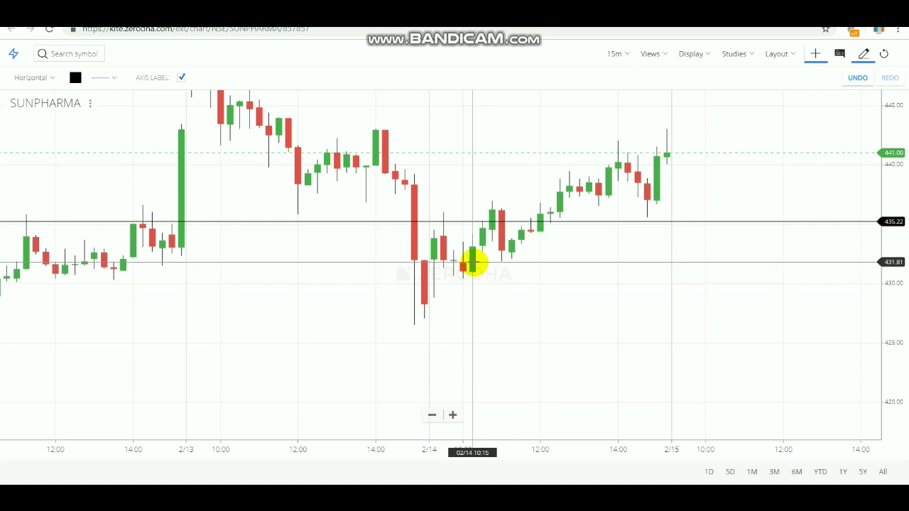
click(473, 277)
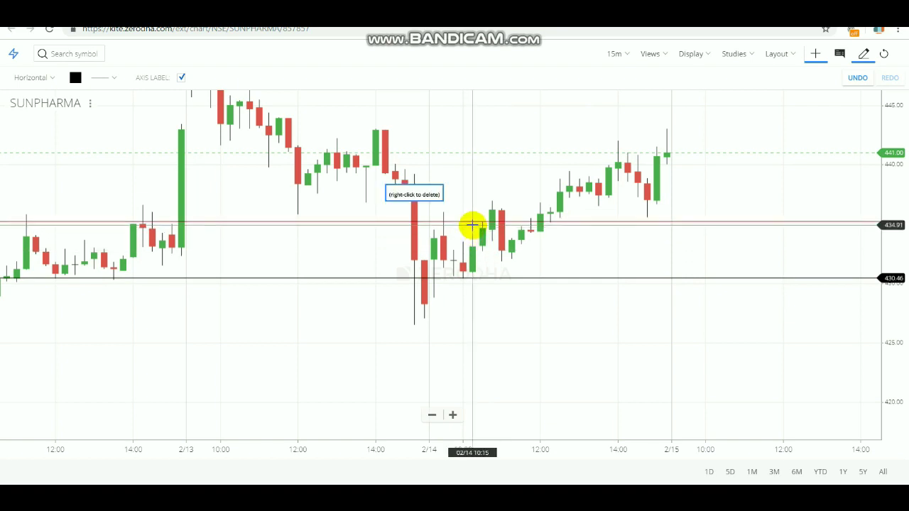
Delete both horizontal lines around the 02/14 morning candles
right_click(472, 224)
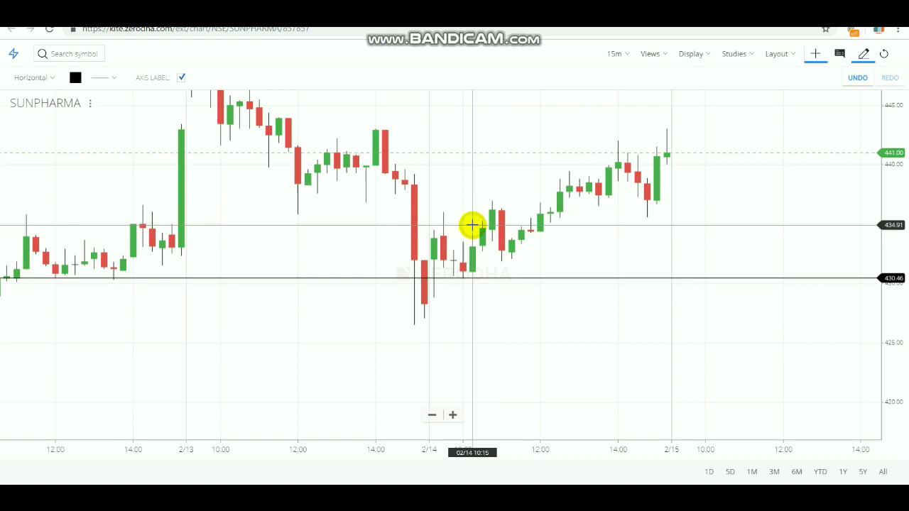
right_click(476, 279)
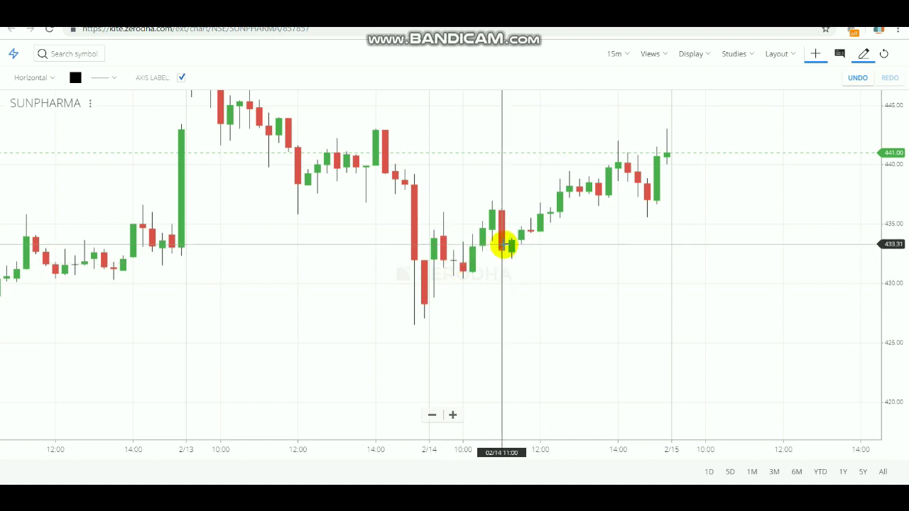
click(454, 271)
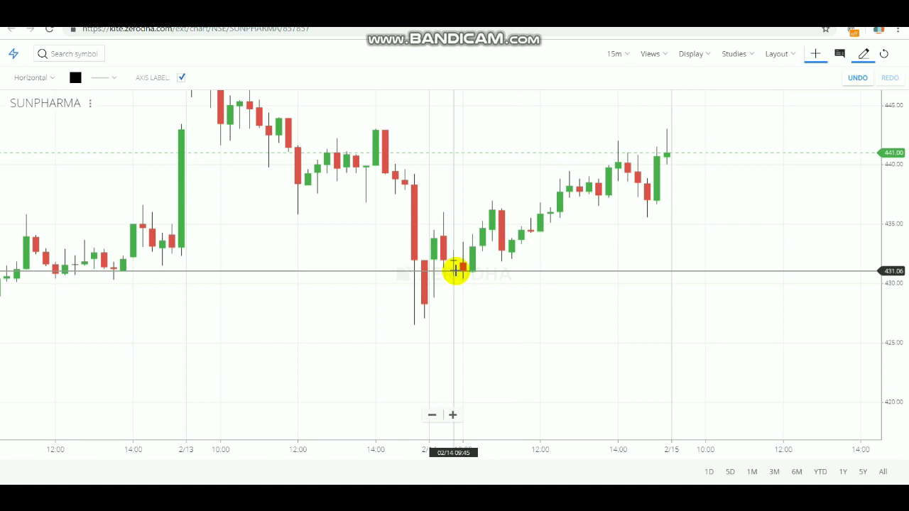
mouse_move(454, 270)
mouse_down()
mouse_move(452, 303)
mouse_move(458, 203)
mouse_move(467, 247)
mouse_move(455, 261)
mouse_up()
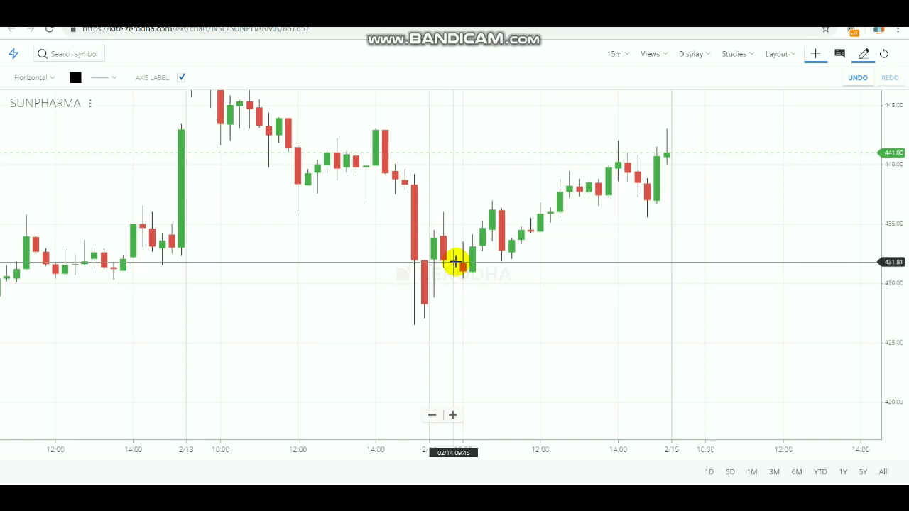
click(459, 212)
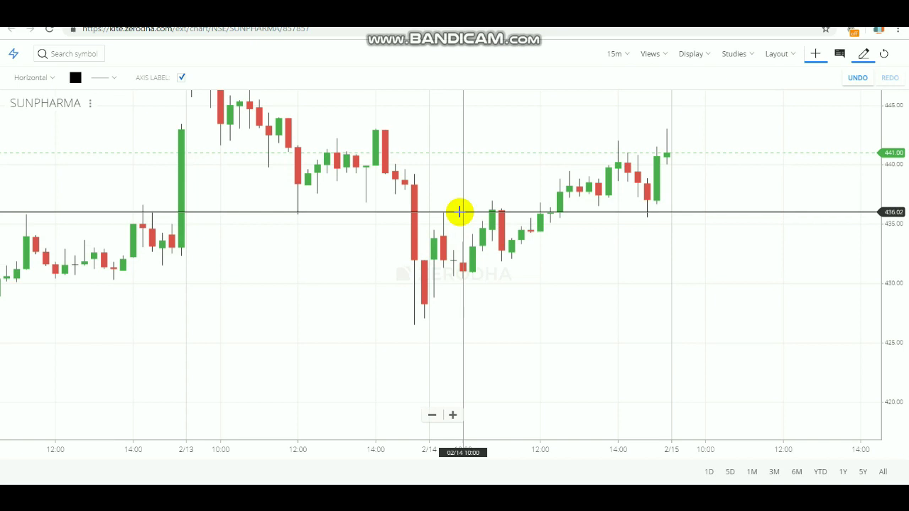
drag(511, 215, 510, 216)
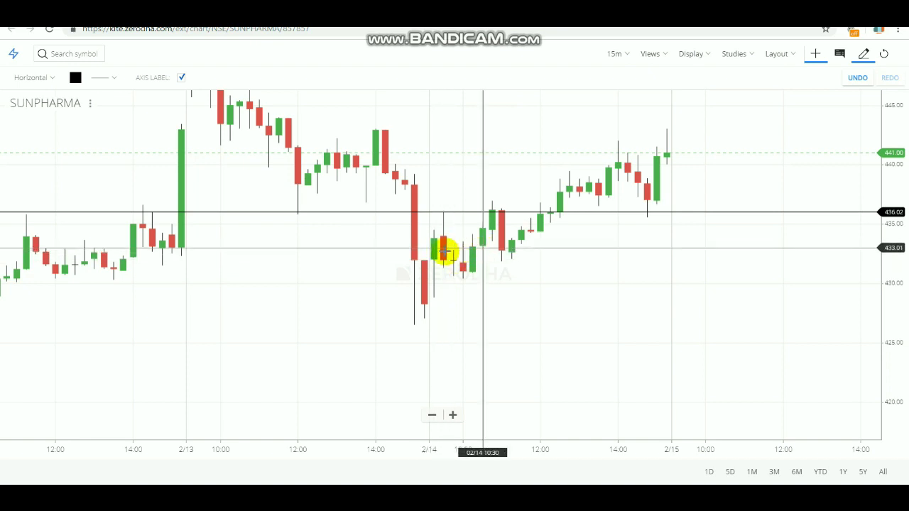
right_click(458, 214)
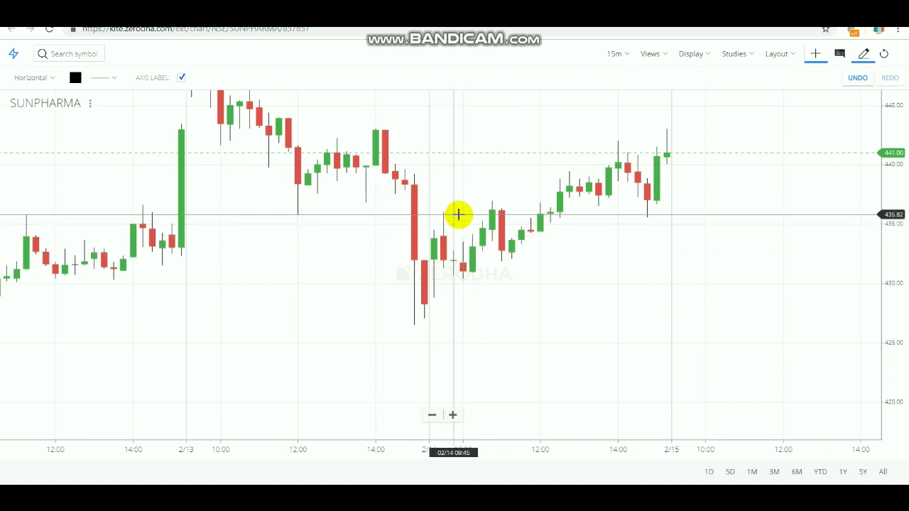
Bracket the first three candles of 02/13 with horizontal lines at about 454.95 and 444.85
drag(432, 181, 582, 310)
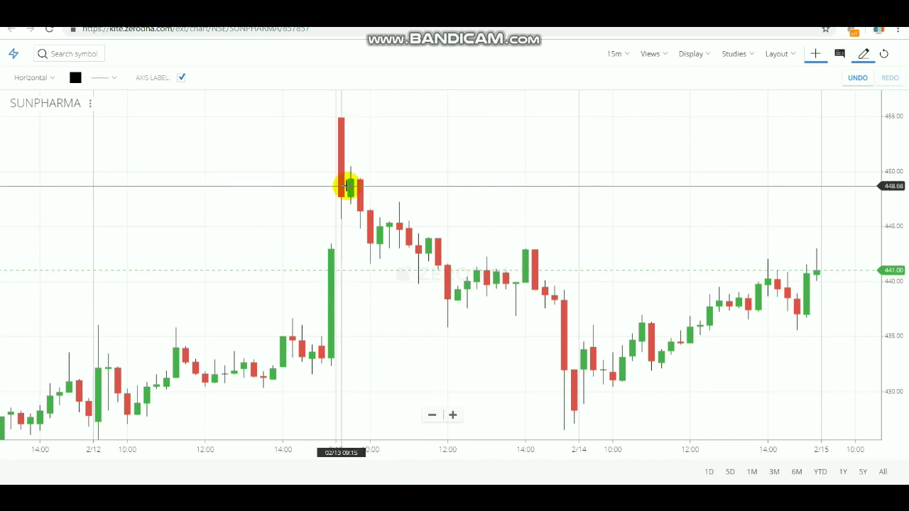
click(360, 117)
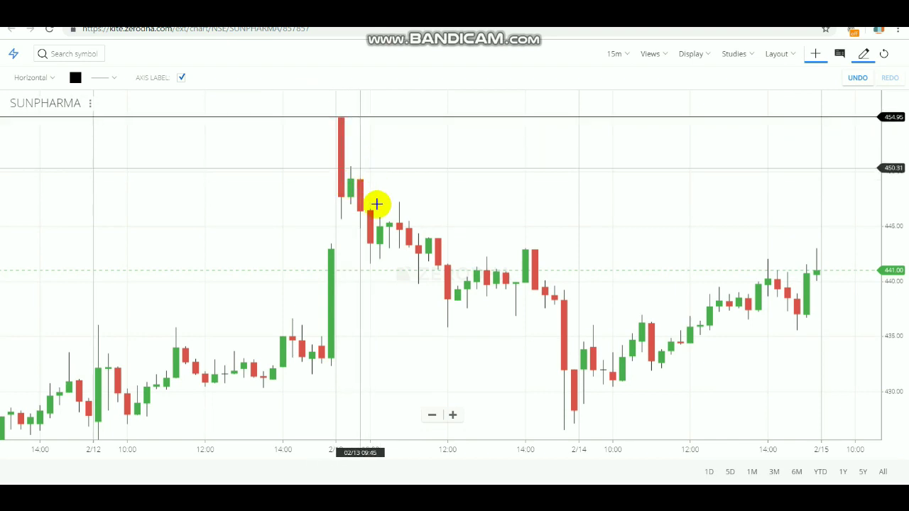
click(364, 228)
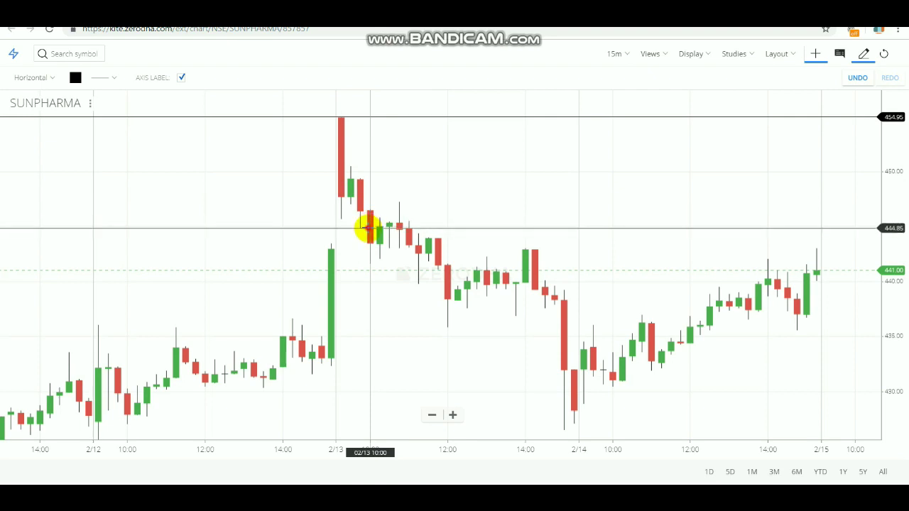
click(341, 115)
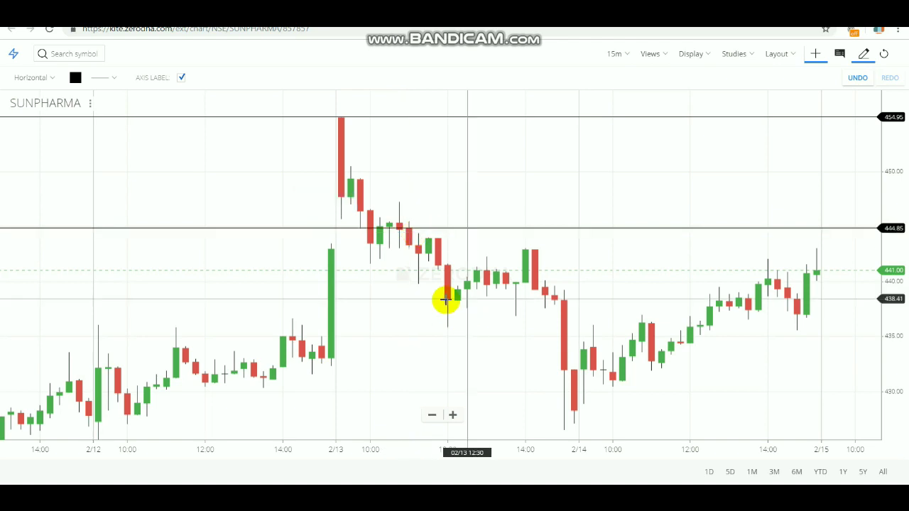
Delete both horizontal lines marking the 02/13 opening range
drag(431, 328, 440, 115)
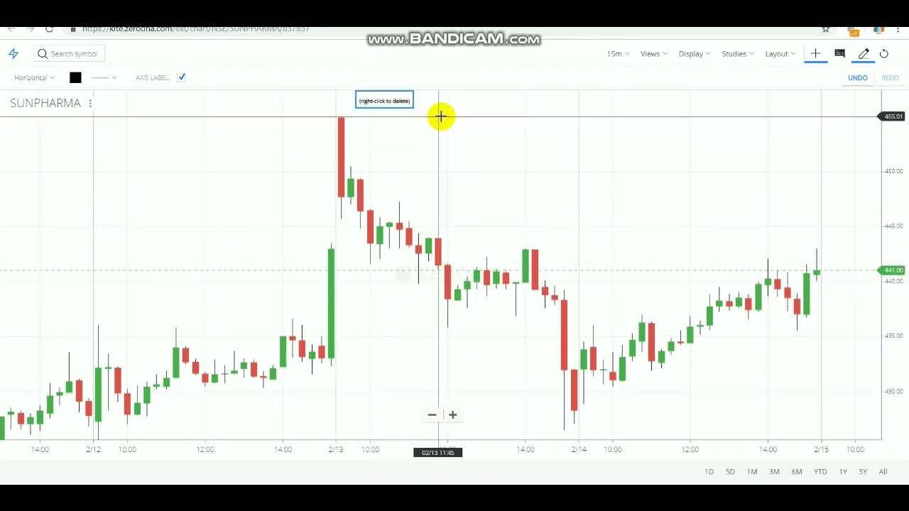
click(438, 116)
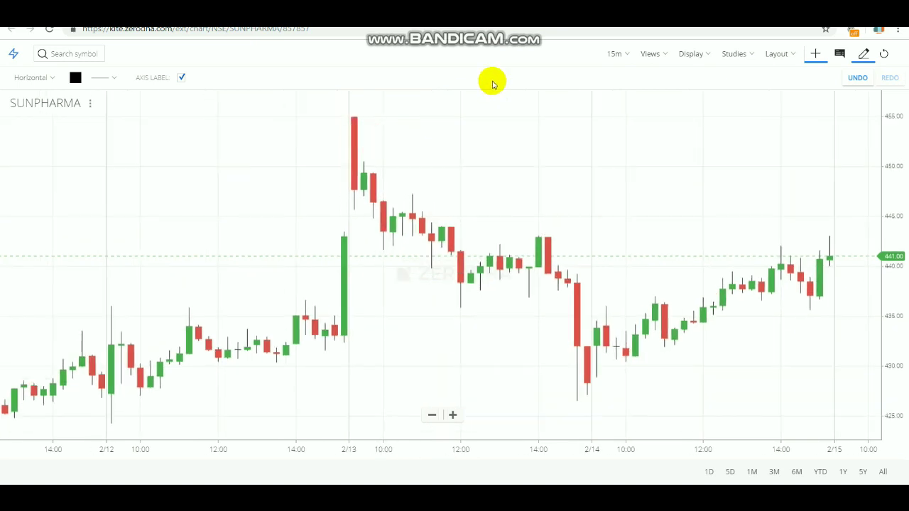
Draw a horizontal line at the high of the 09:15 candle on 02/12
scroll(584, 138, left, 2)
click(429, 176)
scroll(497, 164, left, 10)
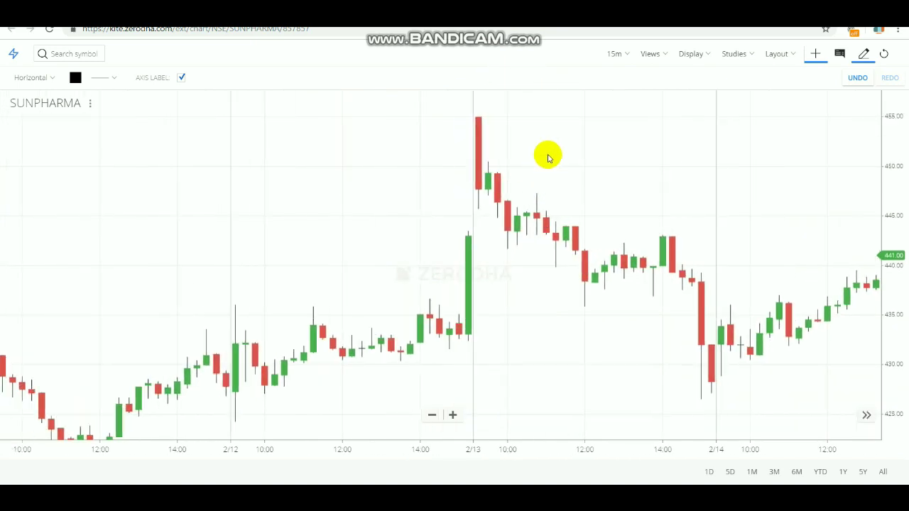
click(511, 192)
scroll(550, 132, left, 3)
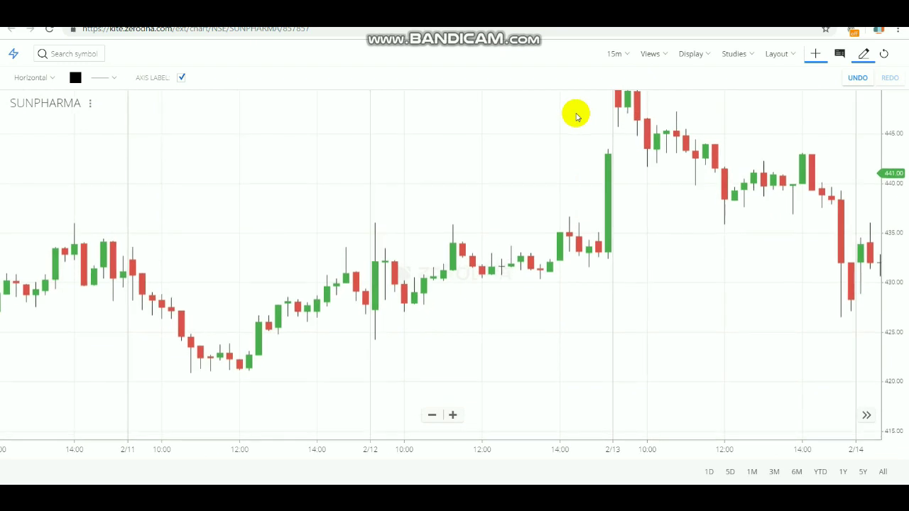
click(401, 224)
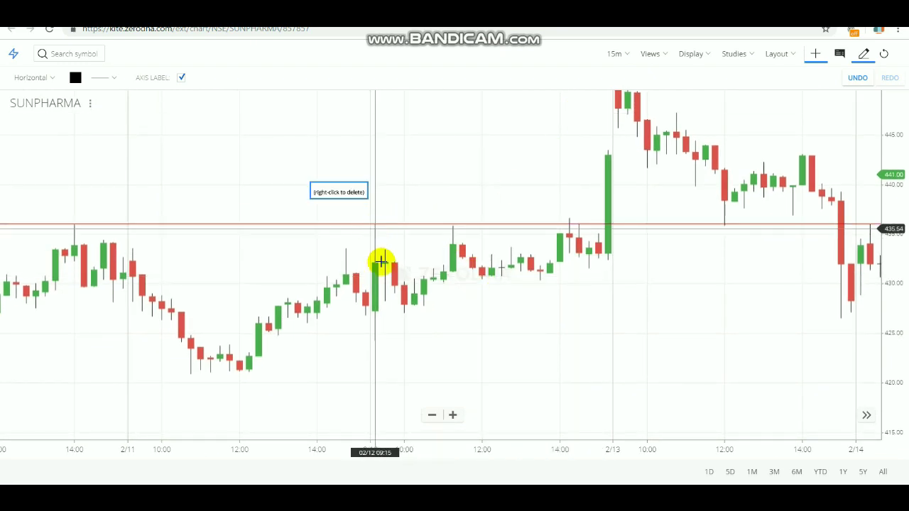
Draw a horizontal line at the low of the 02/12 09:15 candle, at about 424.27
click(385, 341)
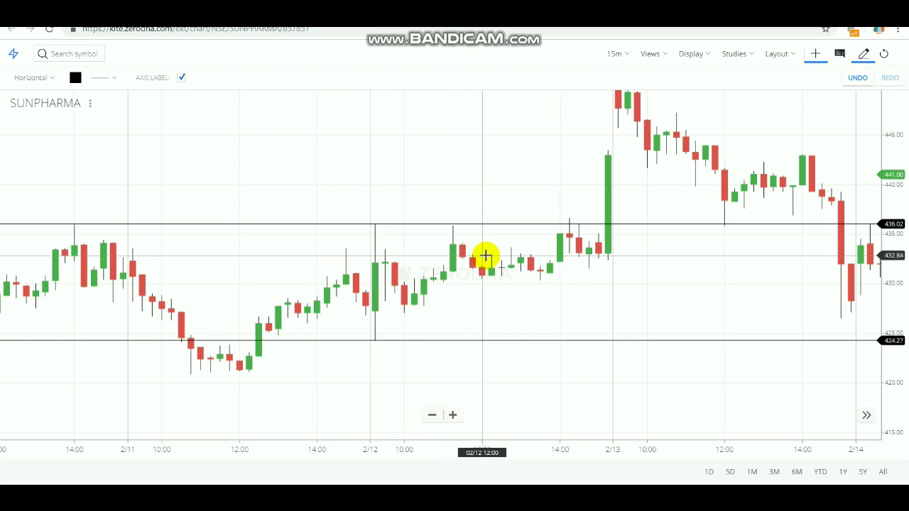
click(577, 230)
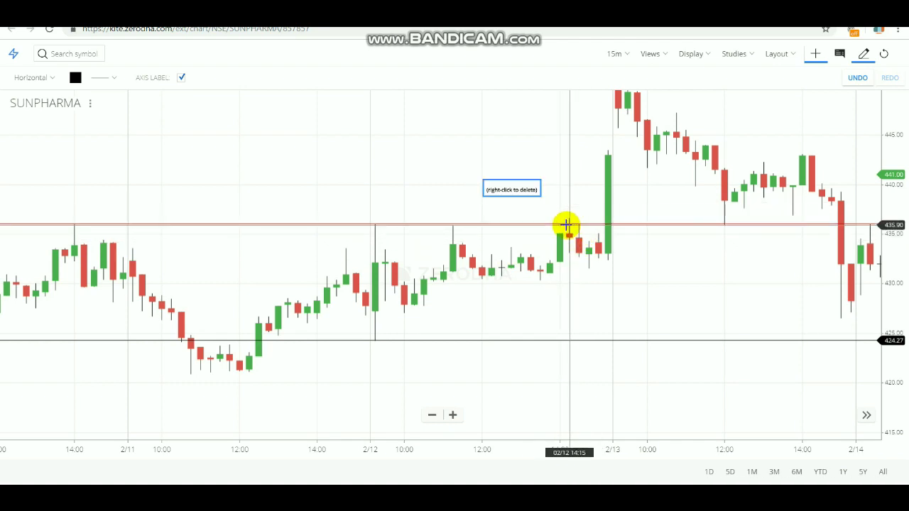
right_click(565, 224)
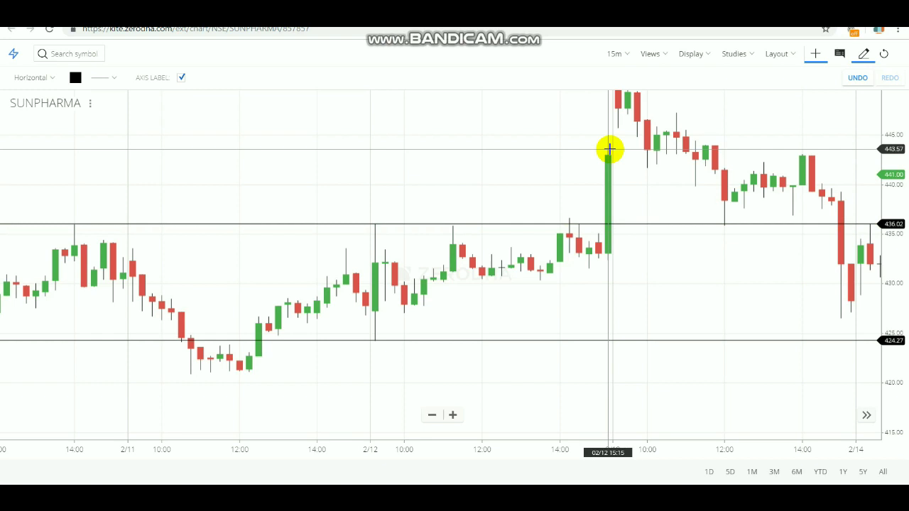
Delete both 02/12 opening-range lines and draw a horizontal line at the low of the first three 02/11 candles
right_click(499, 223)
right_click(465, 339)
drag(402, 295, 675, 208)
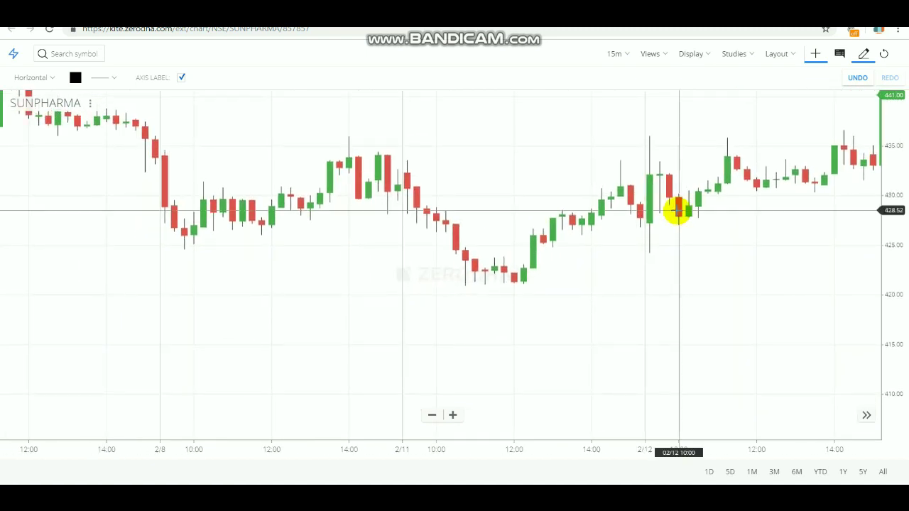
click(434, 228)
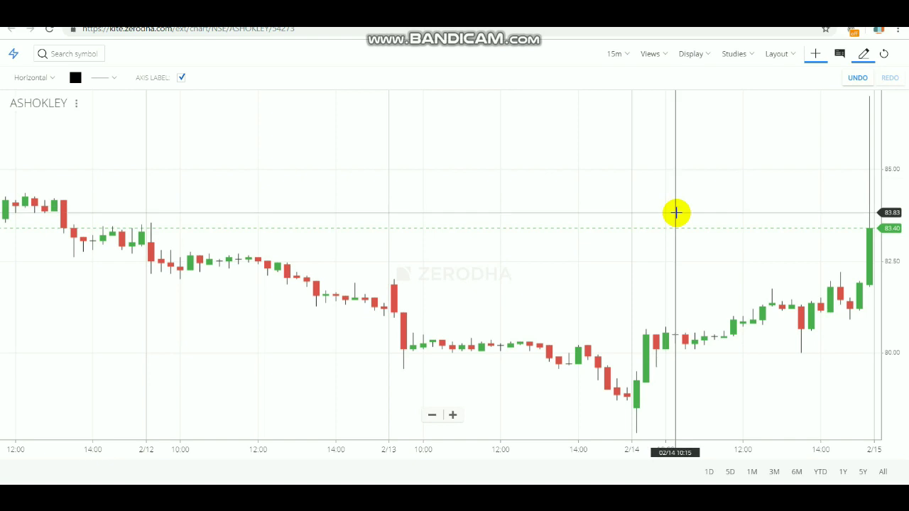
On the ASHOKLEY chart, bracket the first three candles of 02/14 with horizontal lines at about 80.65 and 77.77
drag(676, 213, 513, 183)
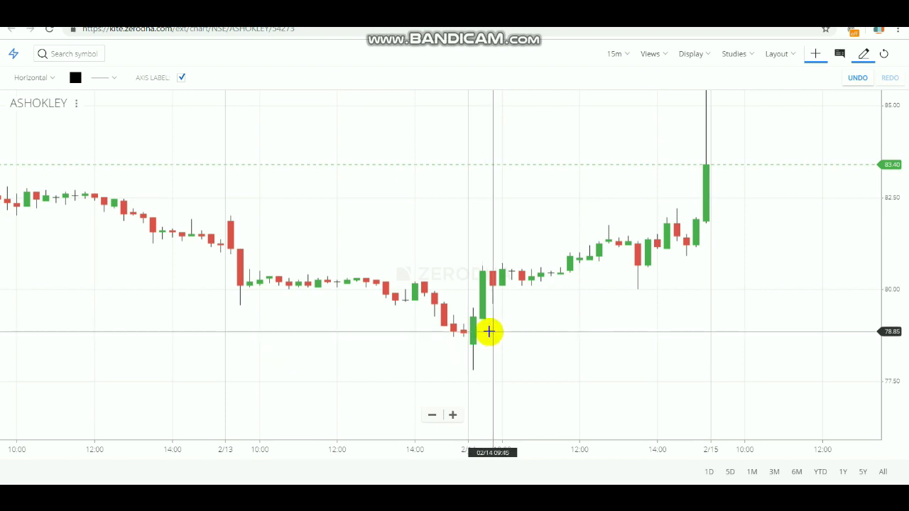
click(488, 266)
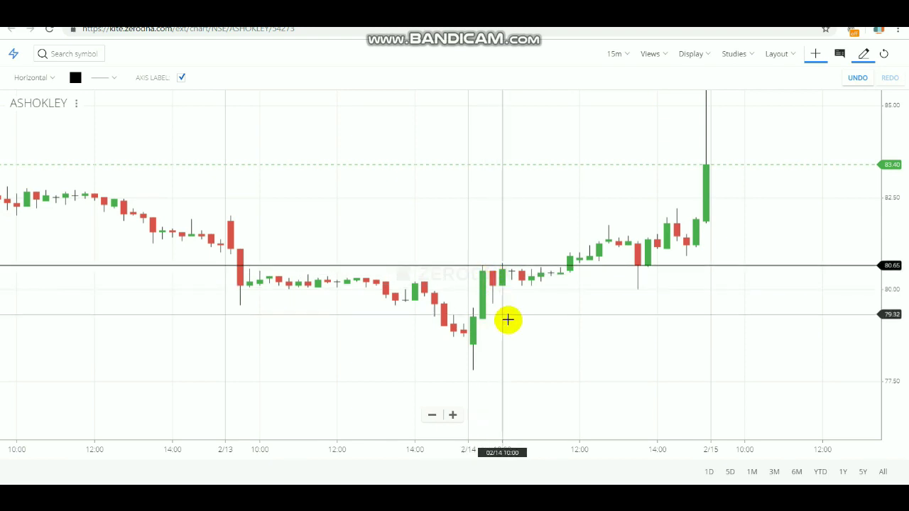
click(492, 370)
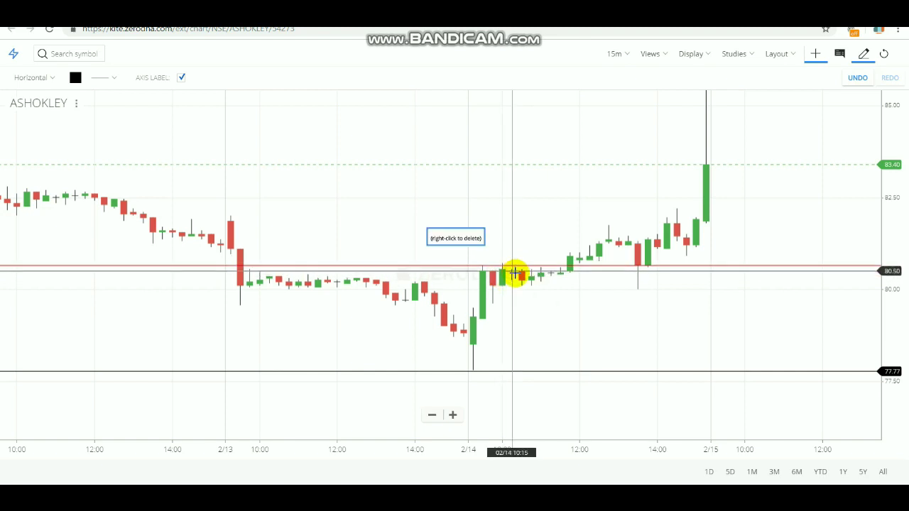
mouse_move(518, 260)
mouse_down()
mouse_move(507, 262)
mouse_move(512, 255)
mouse_up()
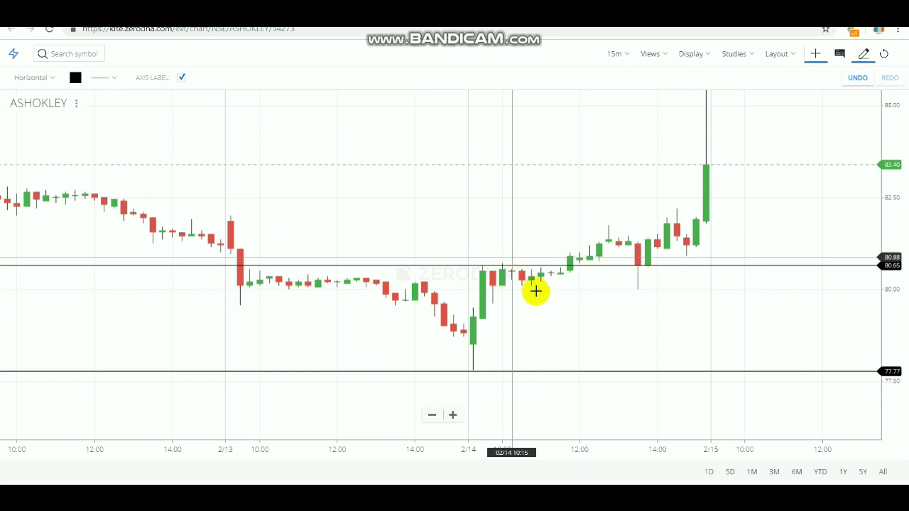
drag(572, 265, 572, 268)
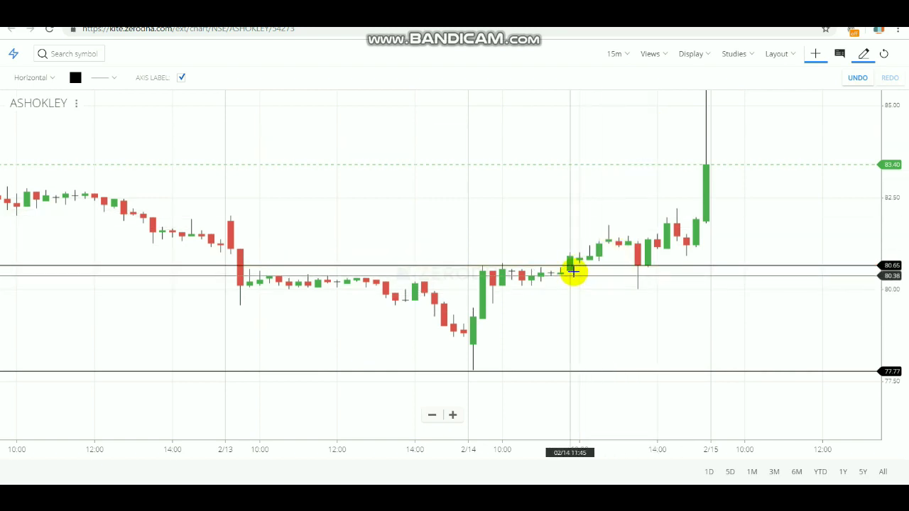
Delete both 02/14 range lines and bracket the first three candles of 02/13 with horizontal lines at about 79.56 and 81.98
right_click(572, 266)
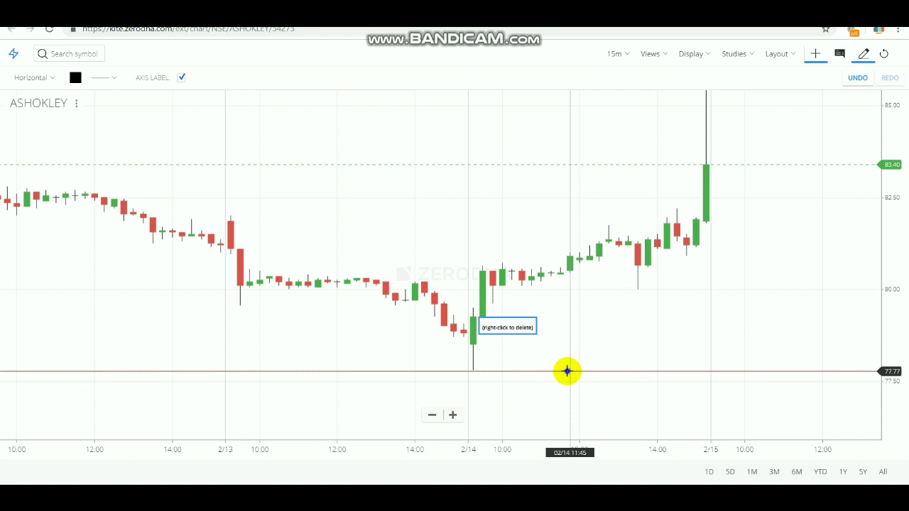
right_click(567, 371)
drag(517, 313, 652, 317)
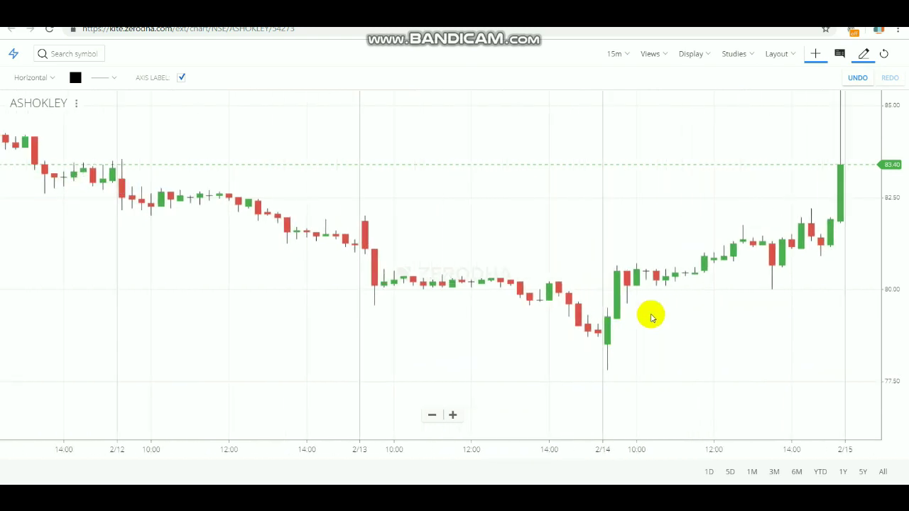
drag(704, 294, 653, 245)
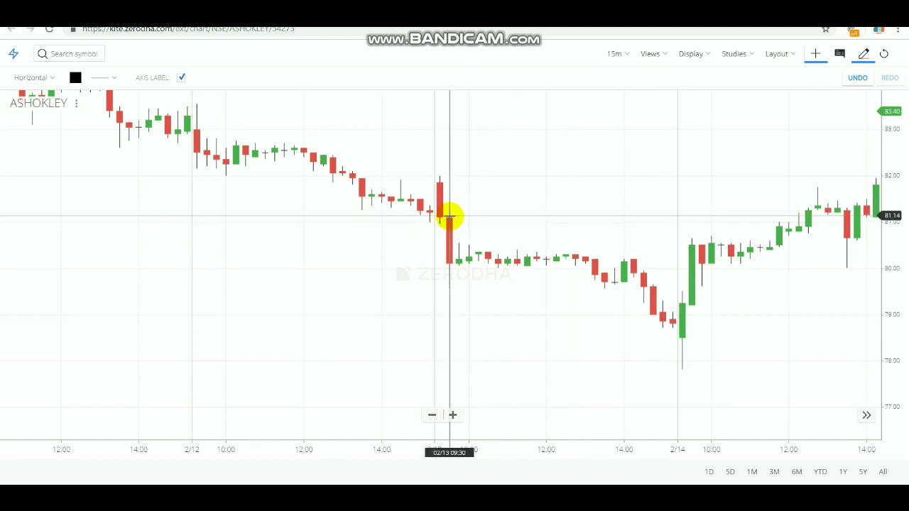
click(461, 289)
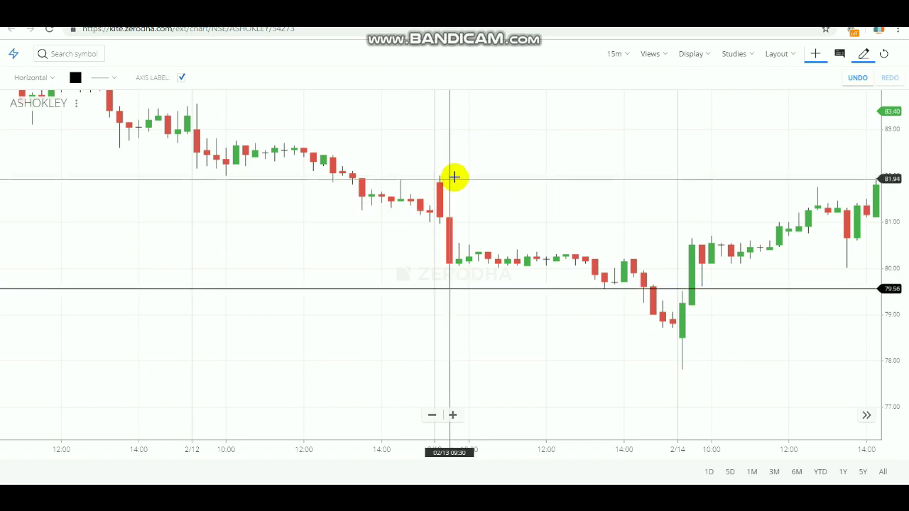
click(453, 177)
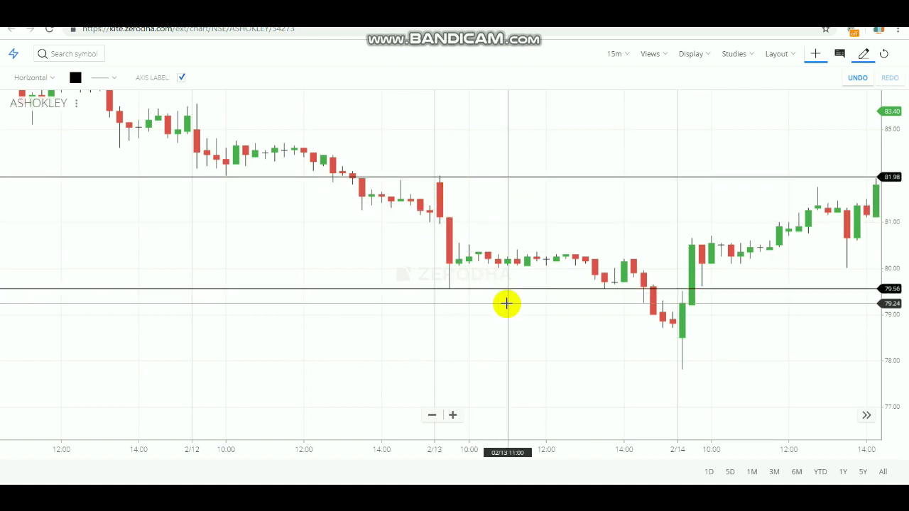
drag(602, 296, 643, 281)
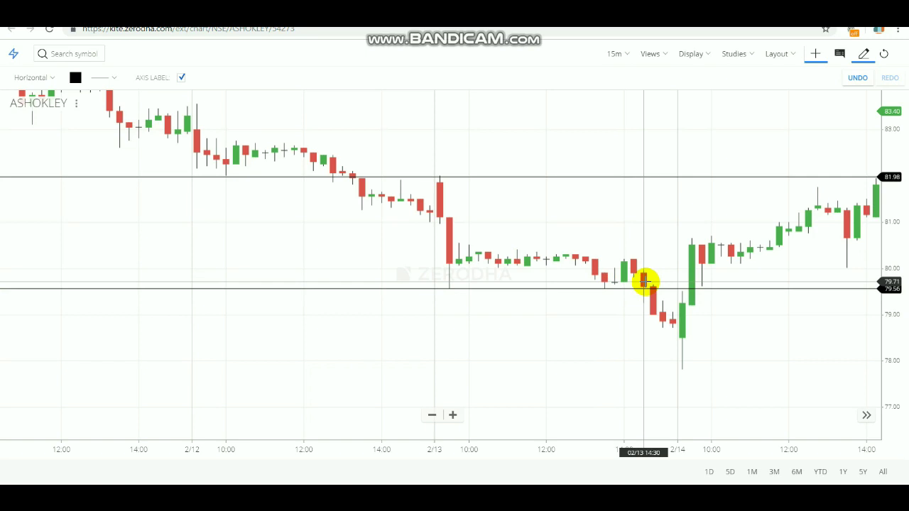
mouse_move(644, 281)
mouse_down()
mouse_move(646, 298)
mouse_move(649, 291)
mouse_up()
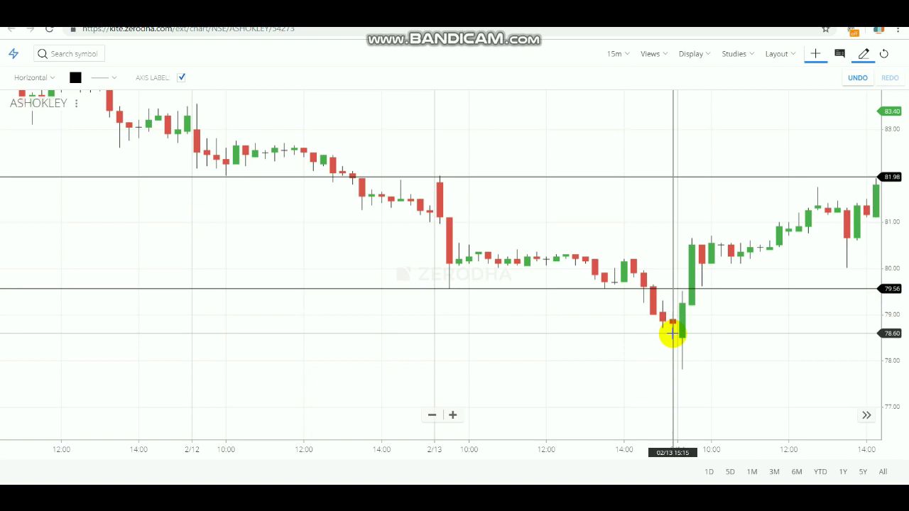
Delete both 02/13 range lines and bracket the first three candles of 02/12 with horizontal lines at about 82.18 and 83.54
drag(657, 335, 562, 173)
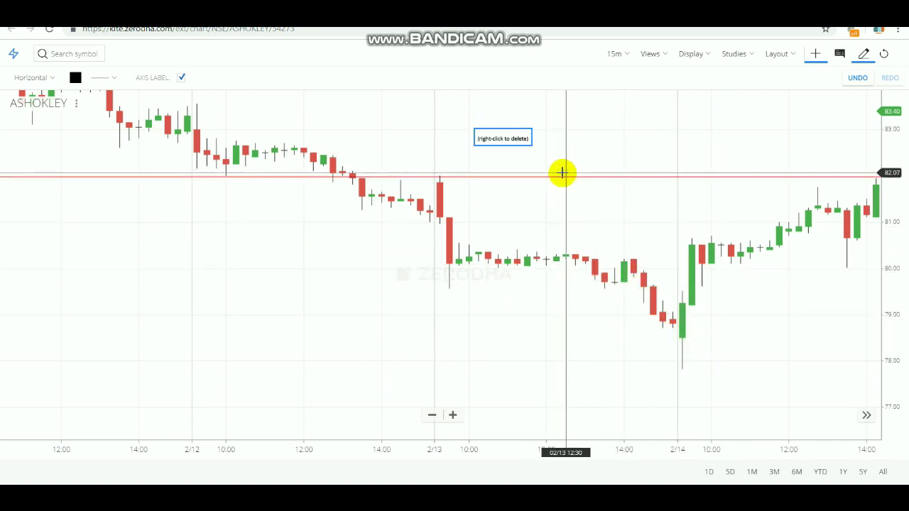
right_click(438, 168)
drag(511, 201, 693, 178)
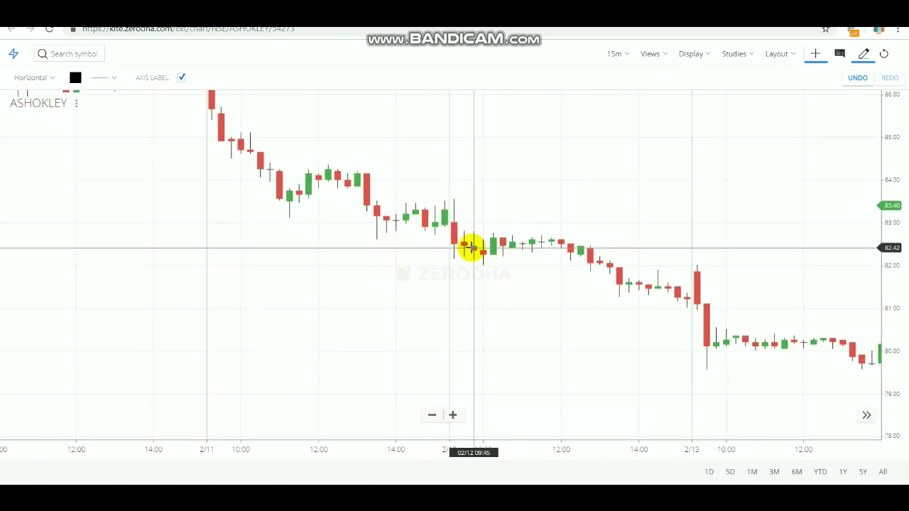
click(473, 257)
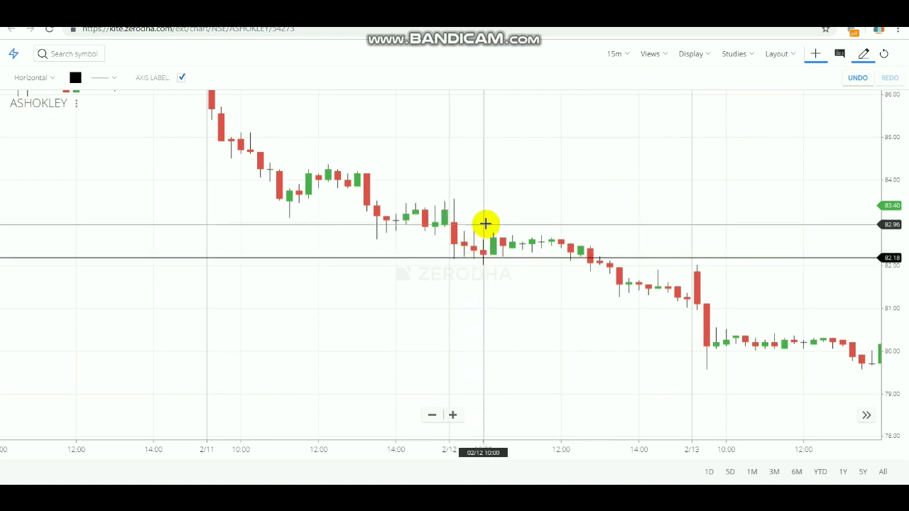
click(485, 199)
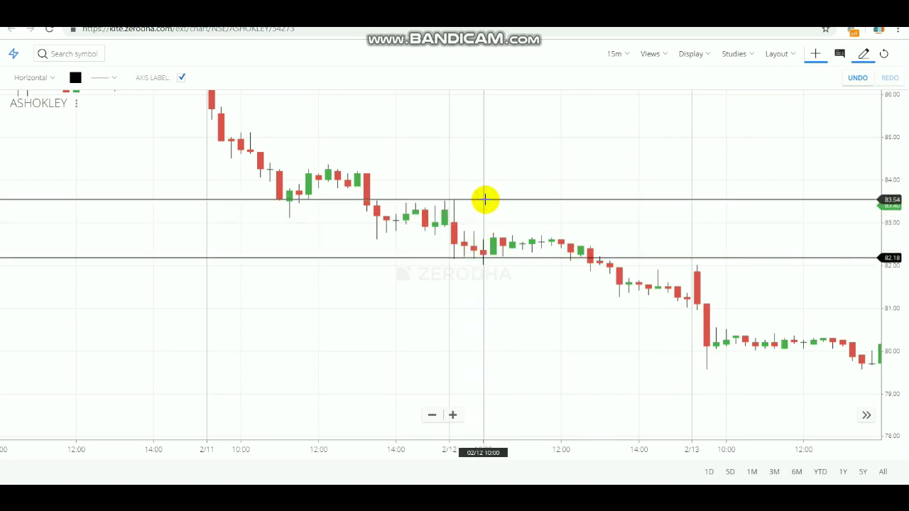
mouse_move(483, 257)
mouse_down()
mouse_move(487, 267)
mouse_move(489, 260)
mouse_up()
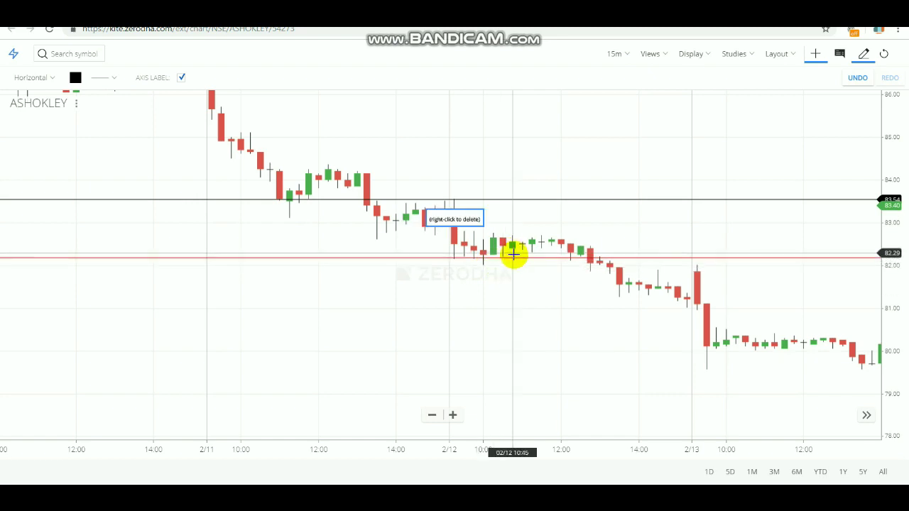
Delete both 02/12 range lines and draw a horizontal line at the low of the first three 02/11 candles, at about 84.52
drag(513, 253, 508, 263)
right_click(508, 263)
right_click(507, 199)
drag(475, 192, 678, 262)
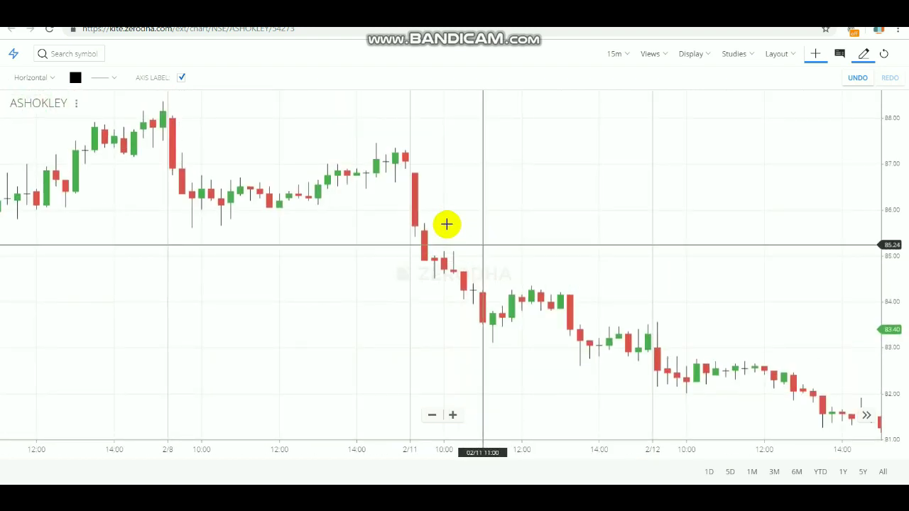
click(444, 278)
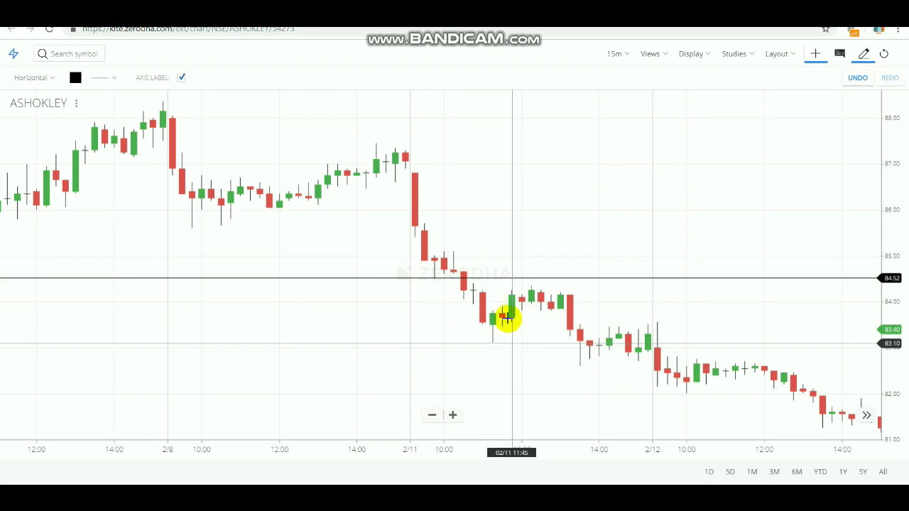
click(499, 278)
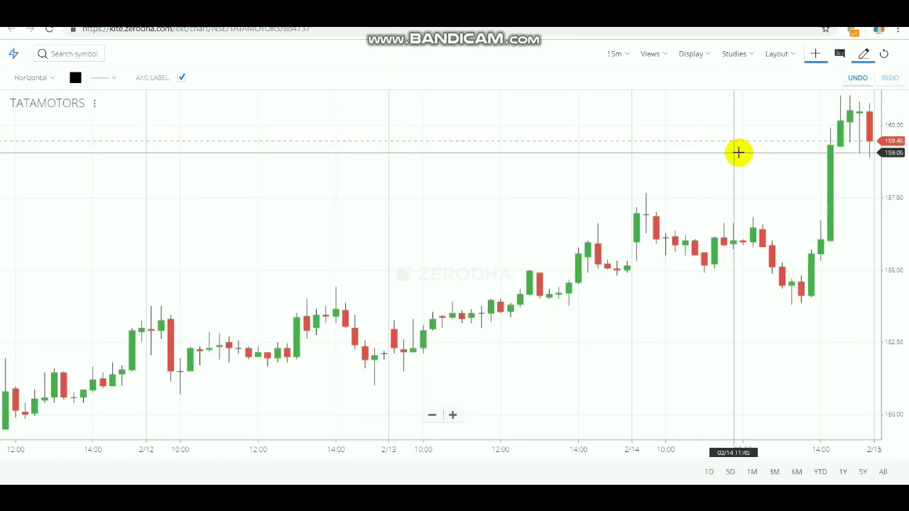
On the TATAMOTORS chart, bracket the first three candles of 02/14 with horizontal lines at about 157.62 and 155.38
click(666, 194)
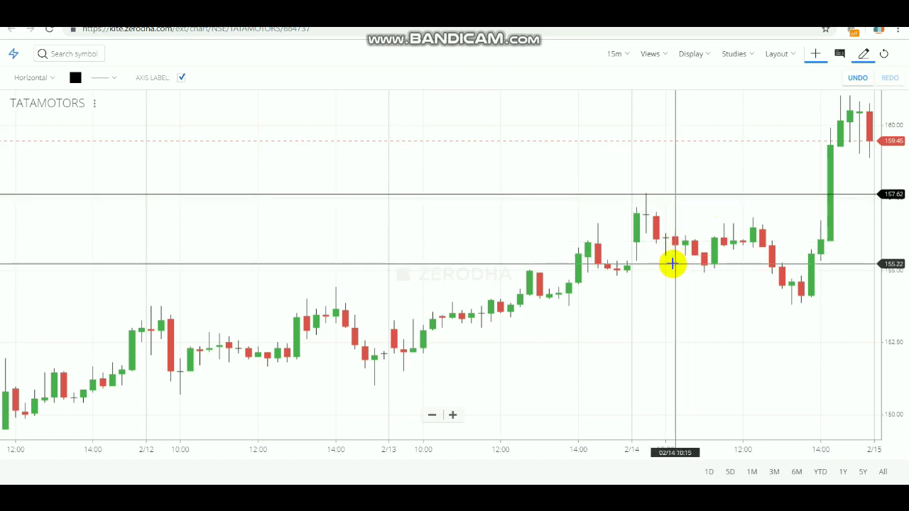
click(670, 258)
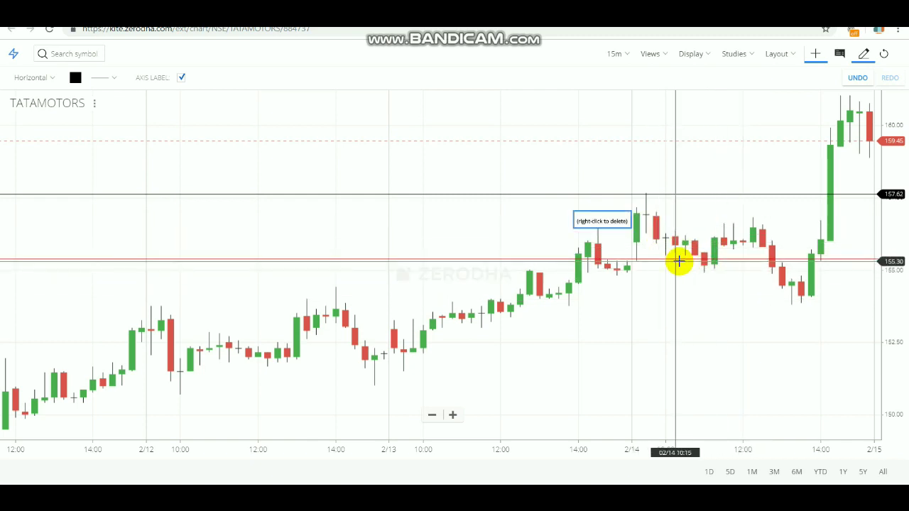
click(717, 297)
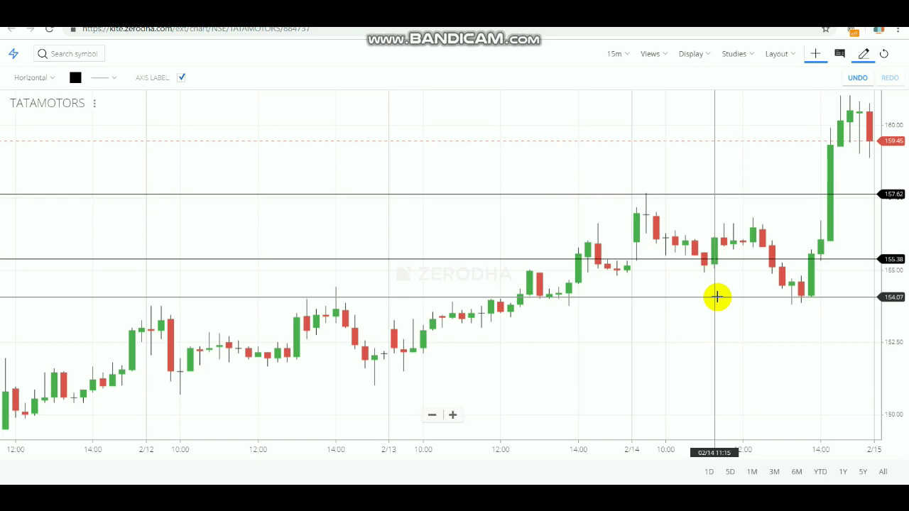
Delete both 02/14 range lines and bracket the first three candles of 02/13 with horizontal lines, the upper at about 153.23
drag(716, 297, 589, 196)
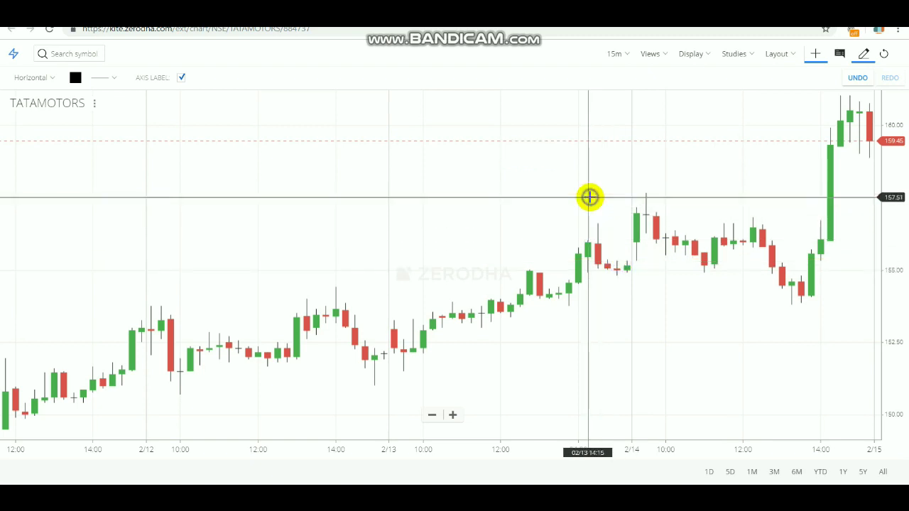
right_click(589, 197)
click(436, 323)
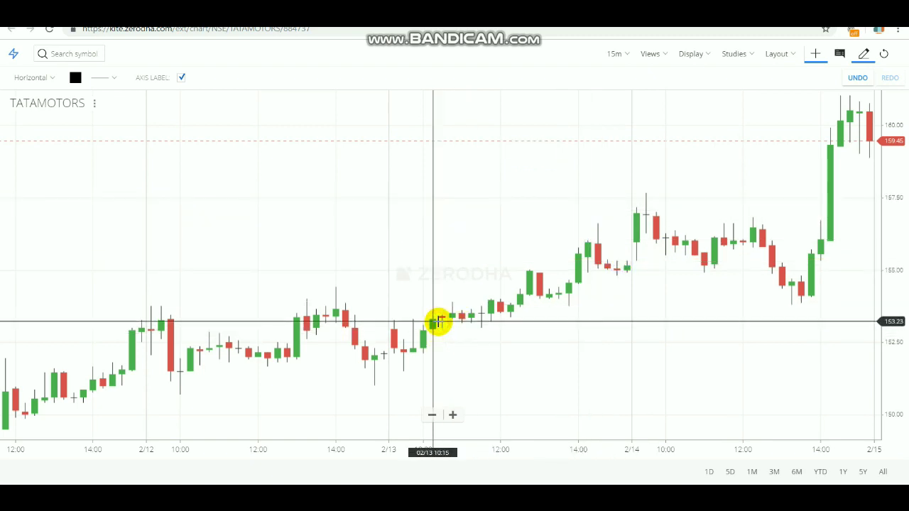
click(435, 371)
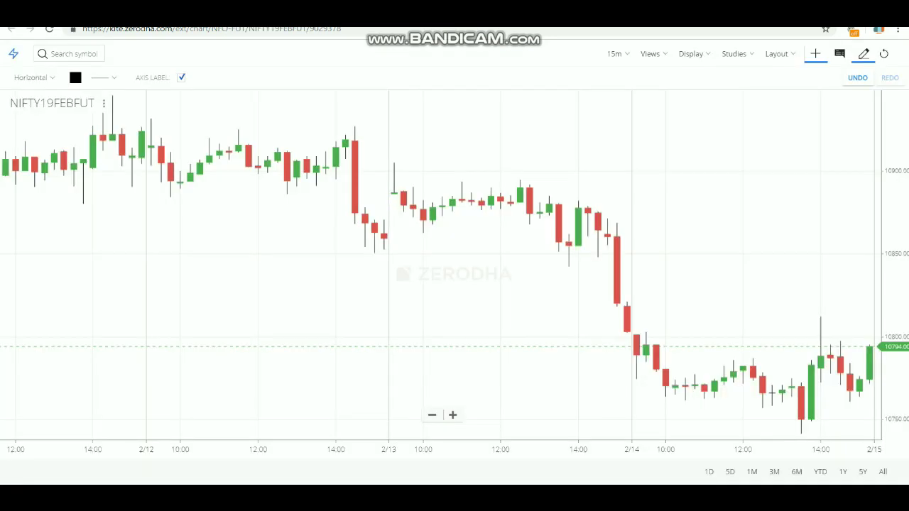
On the NIFTY19FEBFUT chart, bracket the first three candles of 02/14 with horizontal lines at about 10804 and 10775
drag(716, 218, 582, 140)
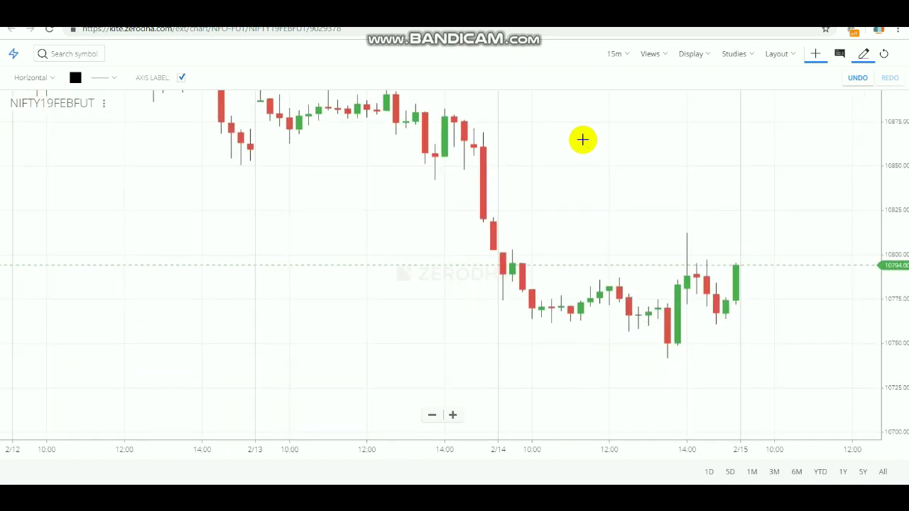
click(526, 247)
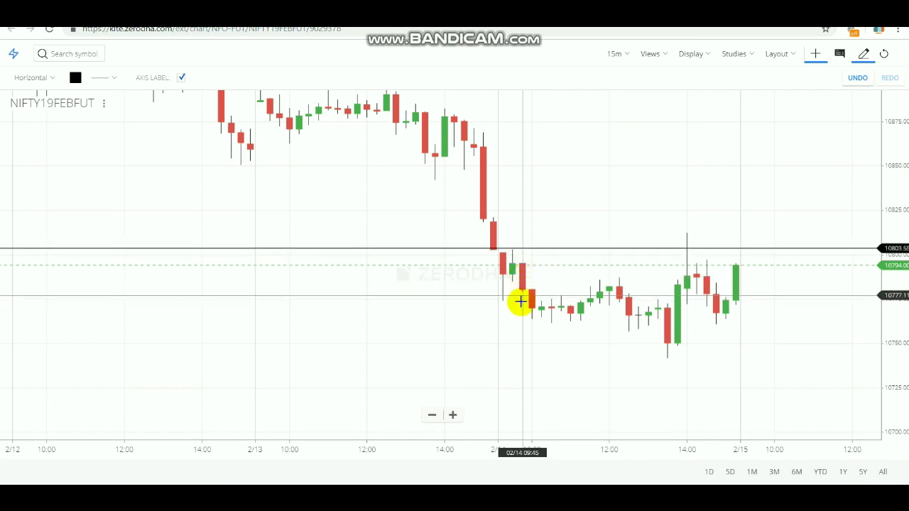
click(520, 299)
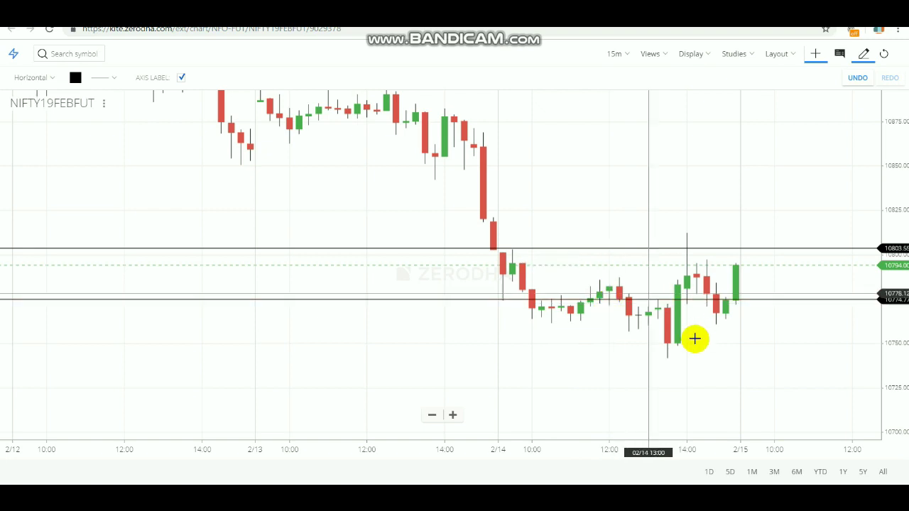
Delete both 02/14 range lines and bracket the first three candles of 02/13 with horizontal lines at about 10873 and 10904
drag(667, 356, 590, 298)
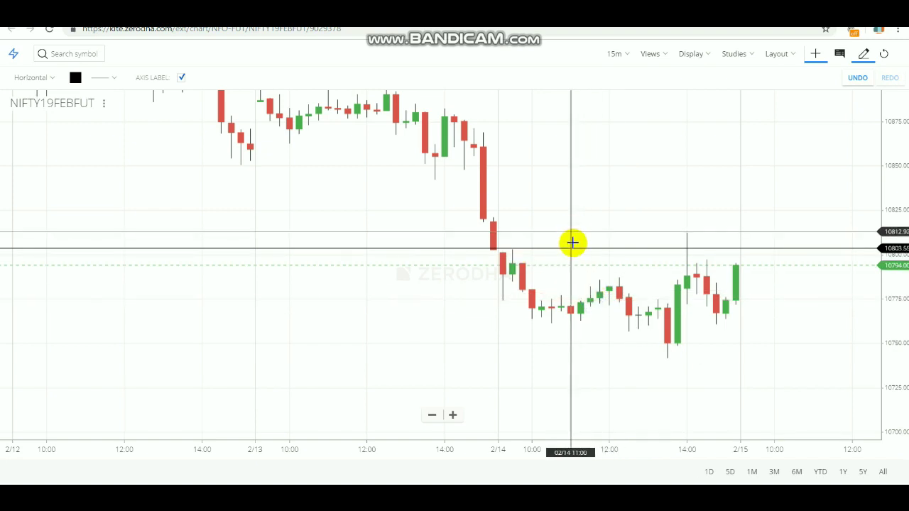
drag(572, 248, 632, 300)
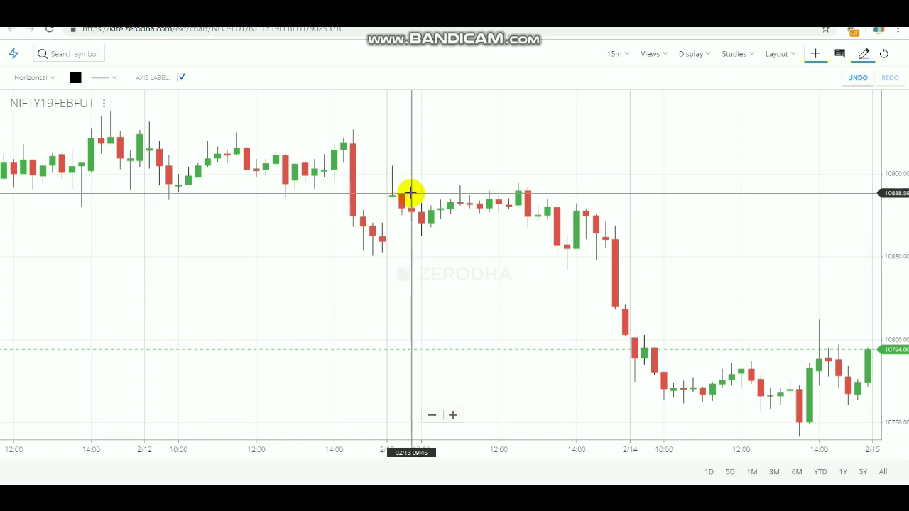
click(419, 220)
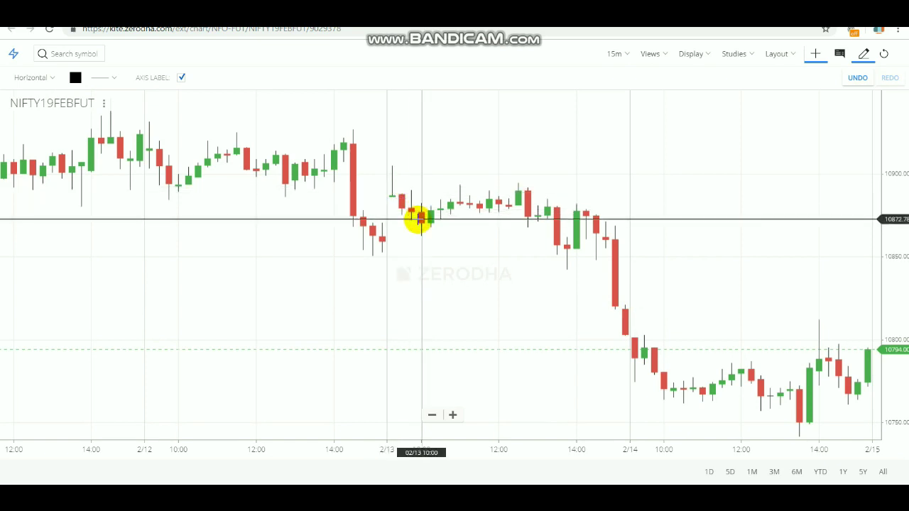
click(411, 168)
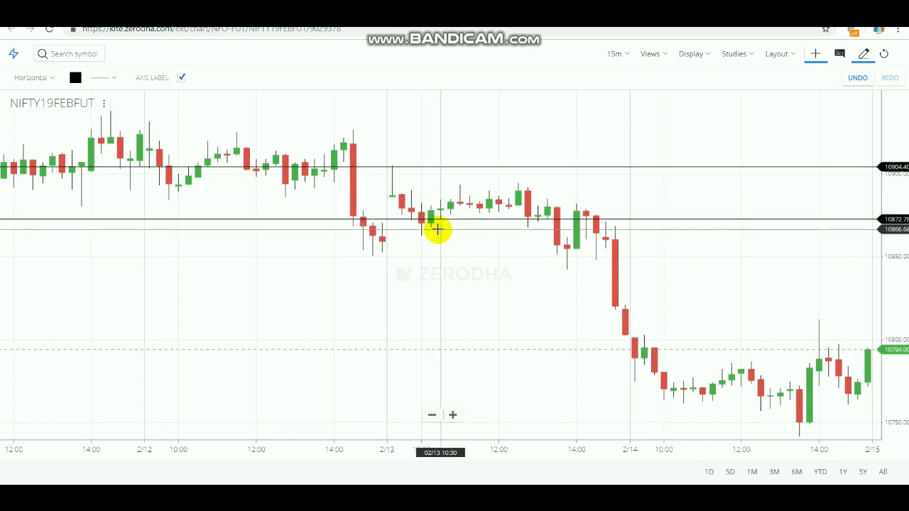